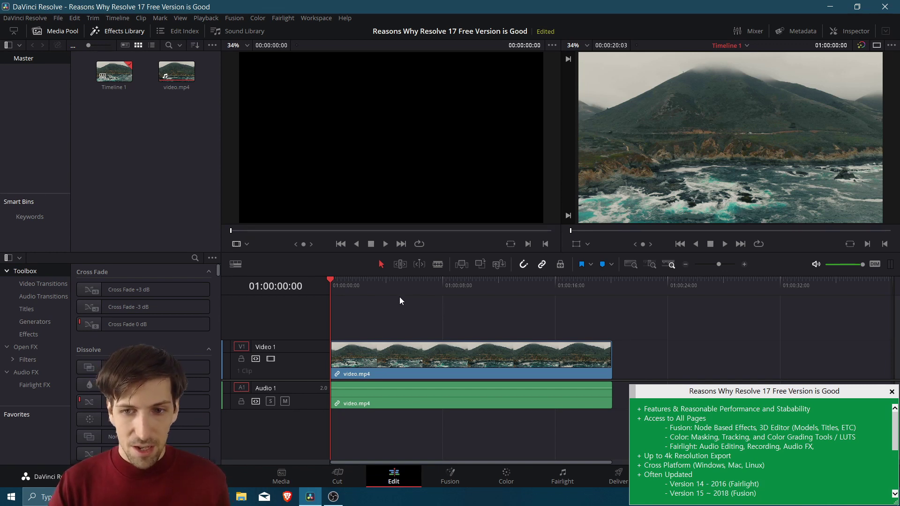
Step: Highlight the 'Access to All Pages' point in the notes beside the Edit page timeline
left_click_drag(642, 418, 715, 417)
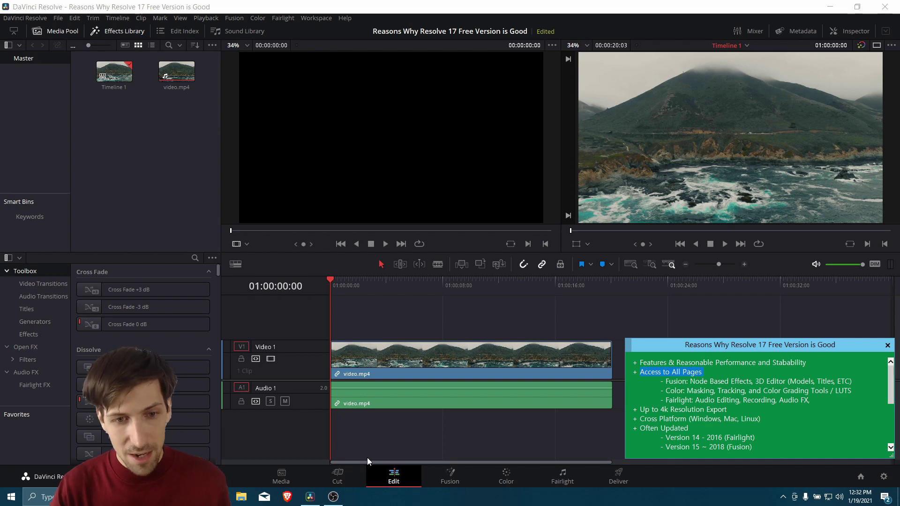
Step: Visit the Media page, then move on to the Cut page showing video.mp4 on its timeline
left_click(295, 474)
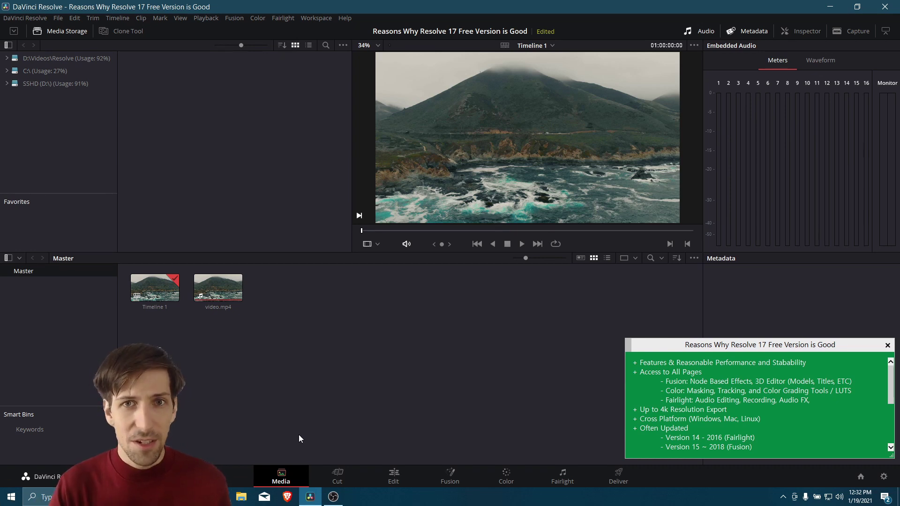
key("shift+3")
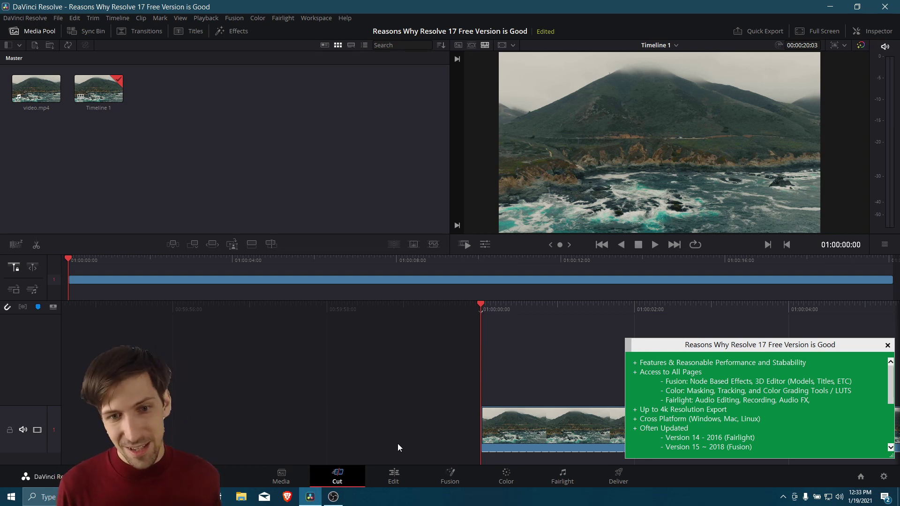
left_click(400, 474)
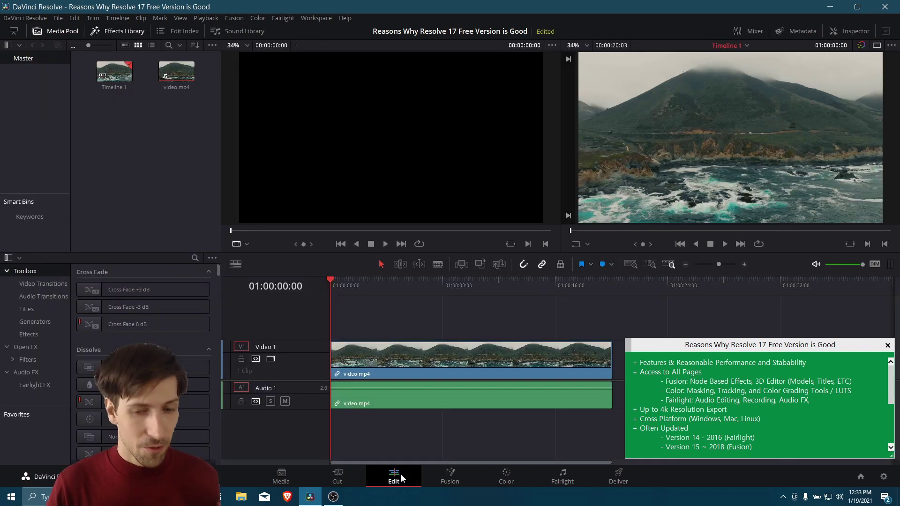
left_click(344, 471)
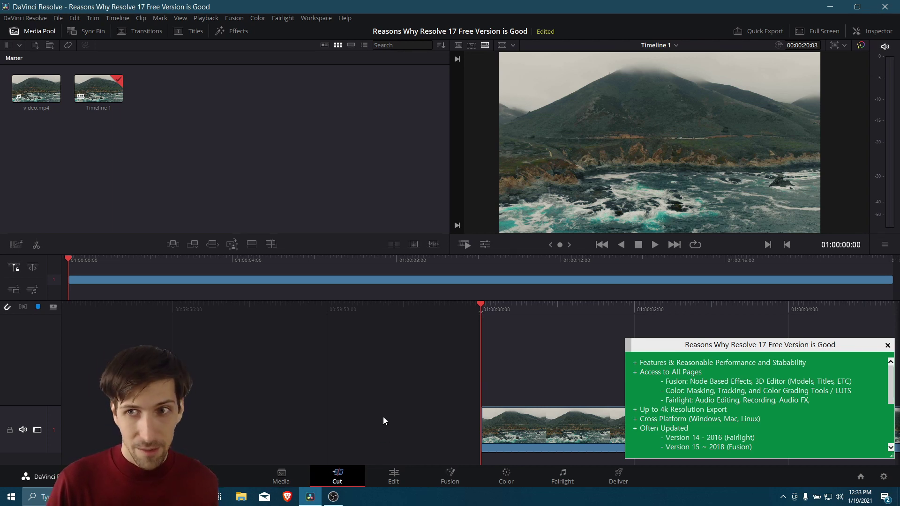
left_click(876, 32)
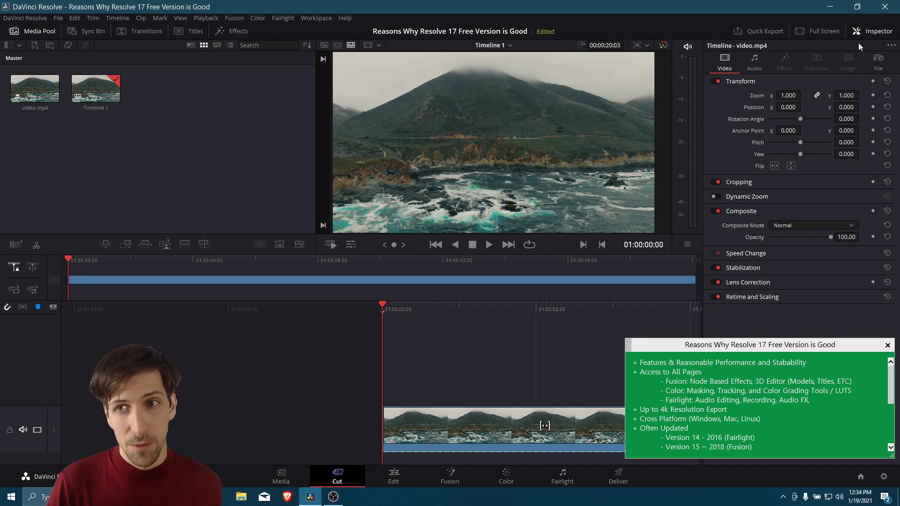
left_click(871, 31)
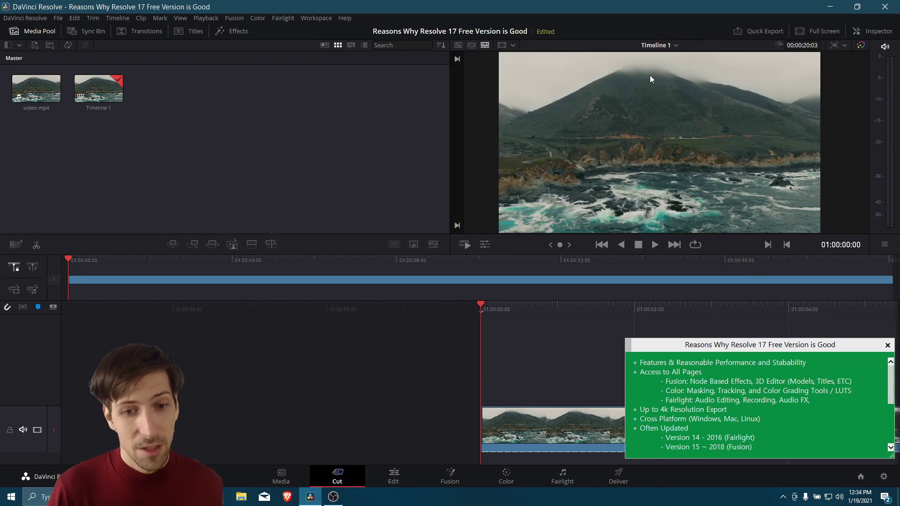
Step: On the Edit page, drop the Digital Glitch title at the timeline start and play it back
left_click(393, 477)
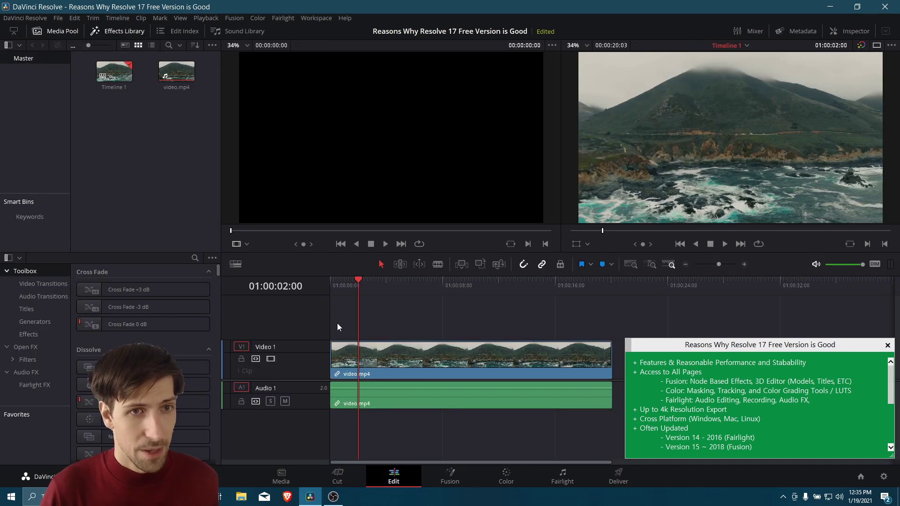
left_click(42, 310)
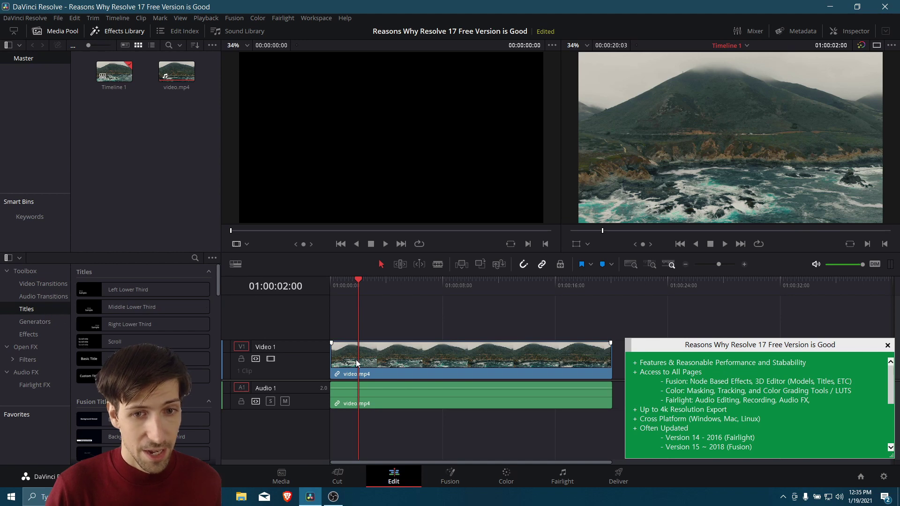
scroll(143, 375, "down", 2)
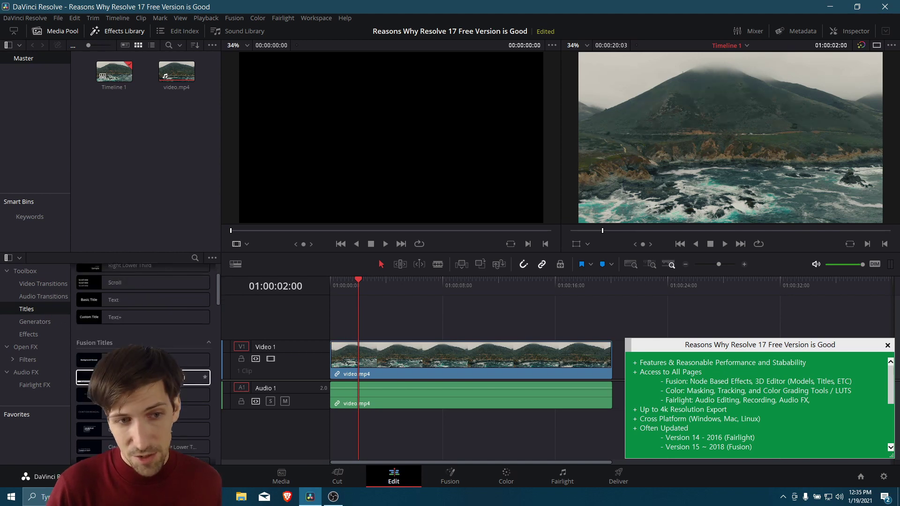
scroll(182, 377, "down", 4)
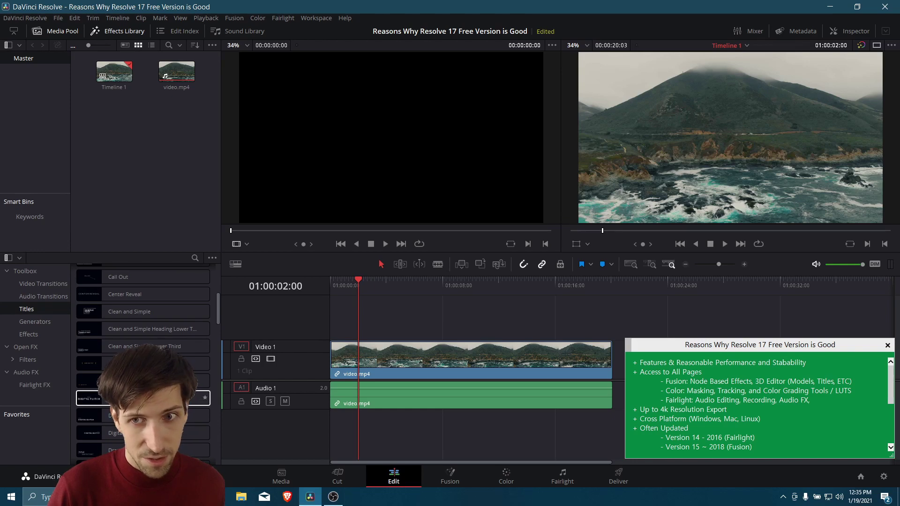
left_click_drag(154, 398, 344, 280)
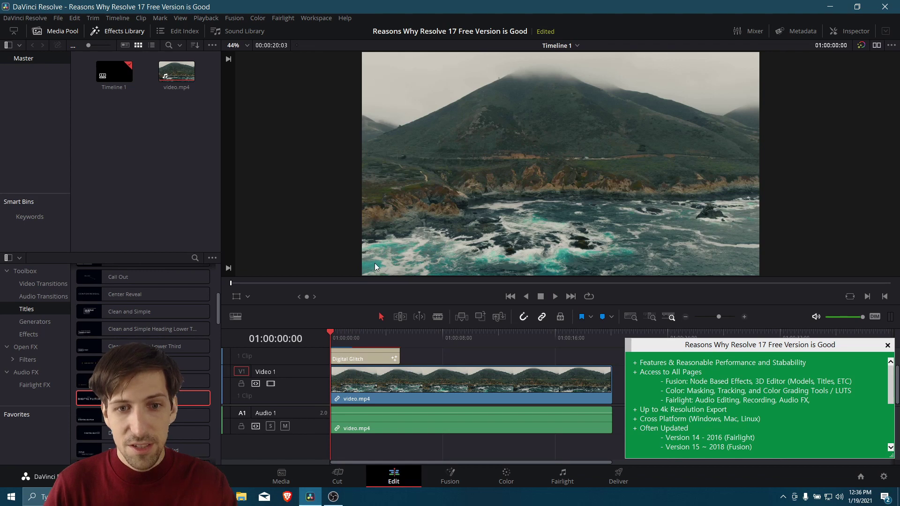
key("space")
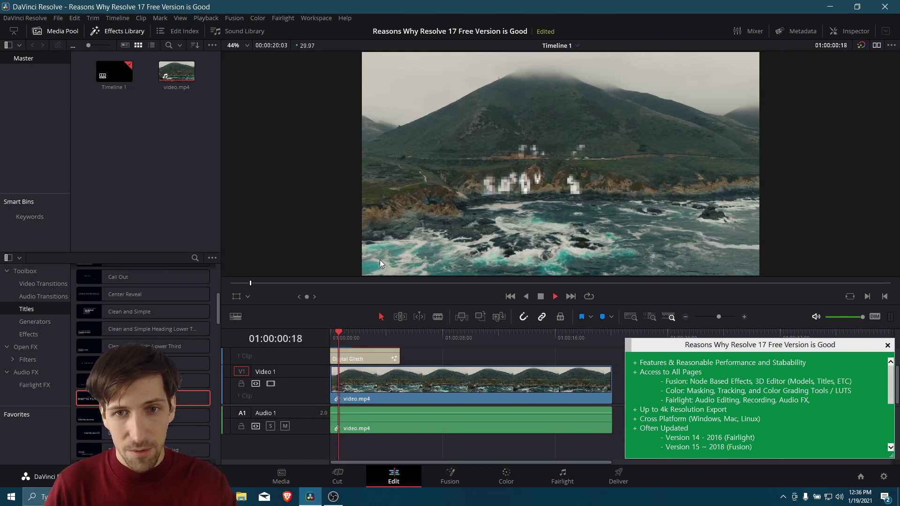
key("space")
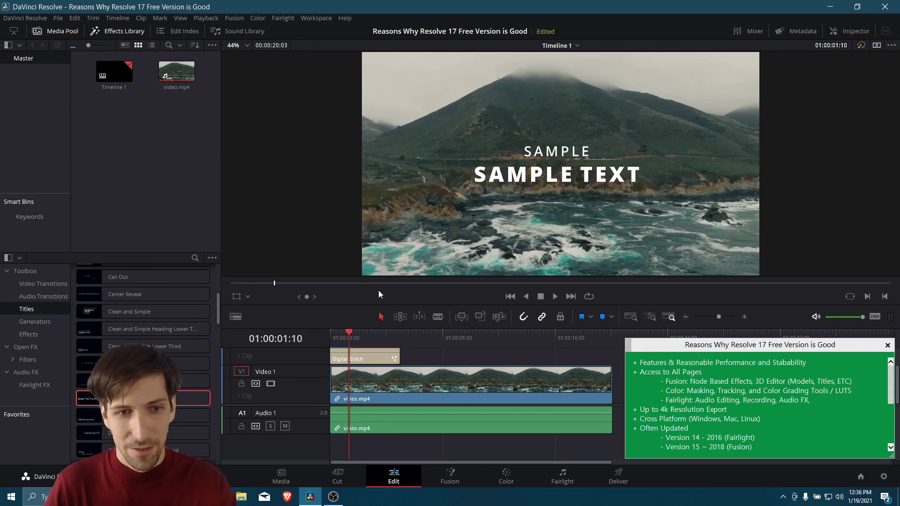
Step: View the title on the Fusion page and inspect the DigitalGlitch node feeding MediaOut1
left_click(457, 469)
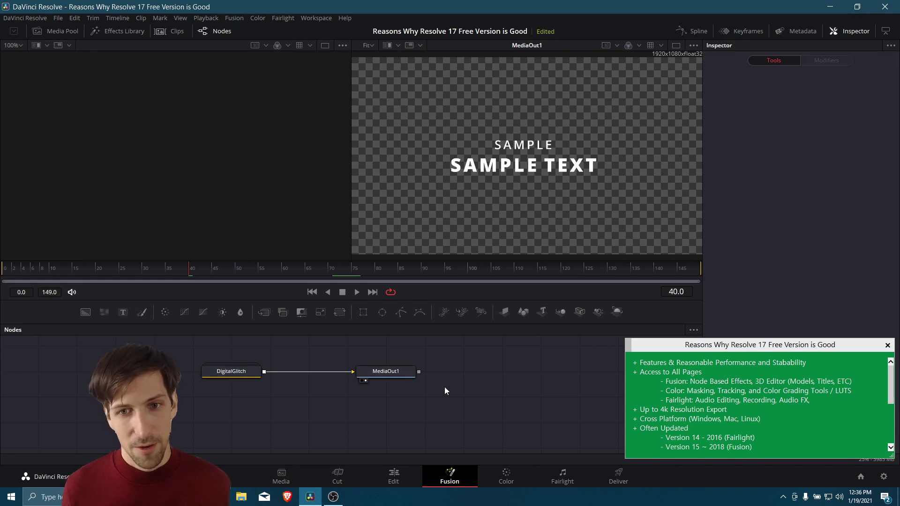
left_click_drag(270, 366, 299, 376)
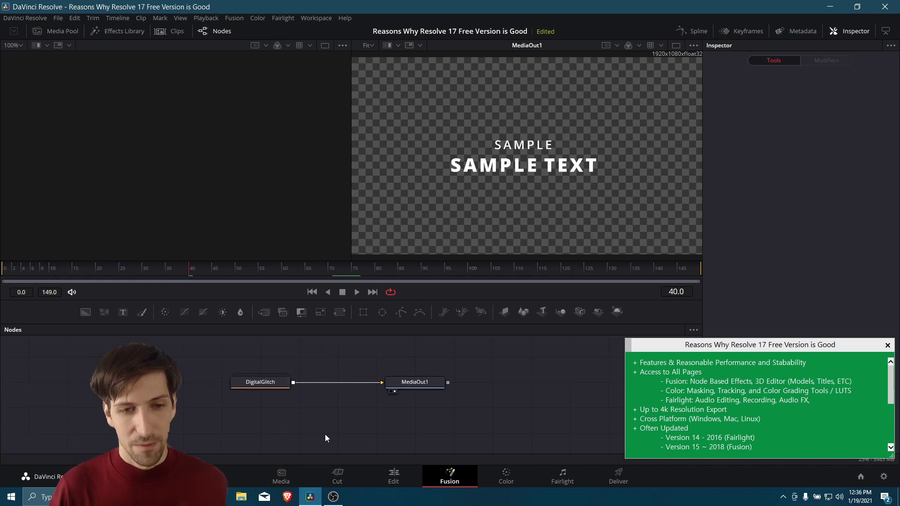
left_click_drag(329, 422, 316, 414)
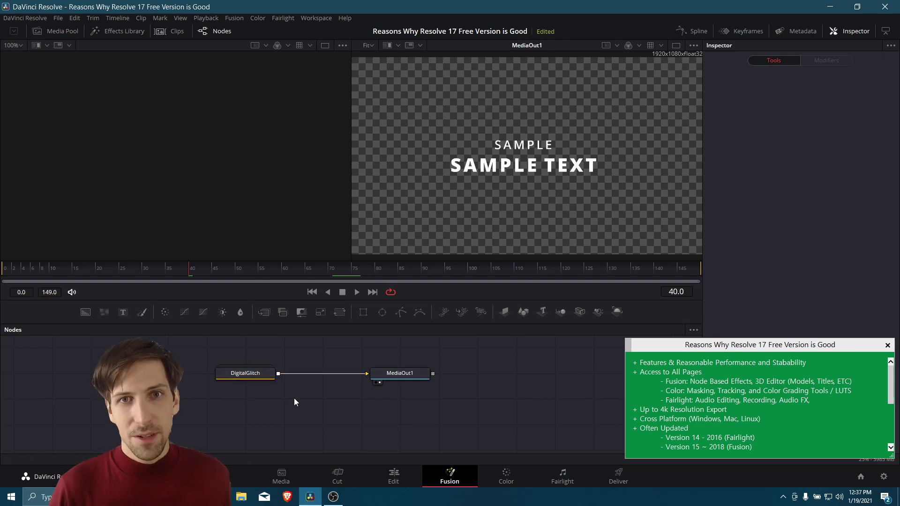
right_click(260, 375)
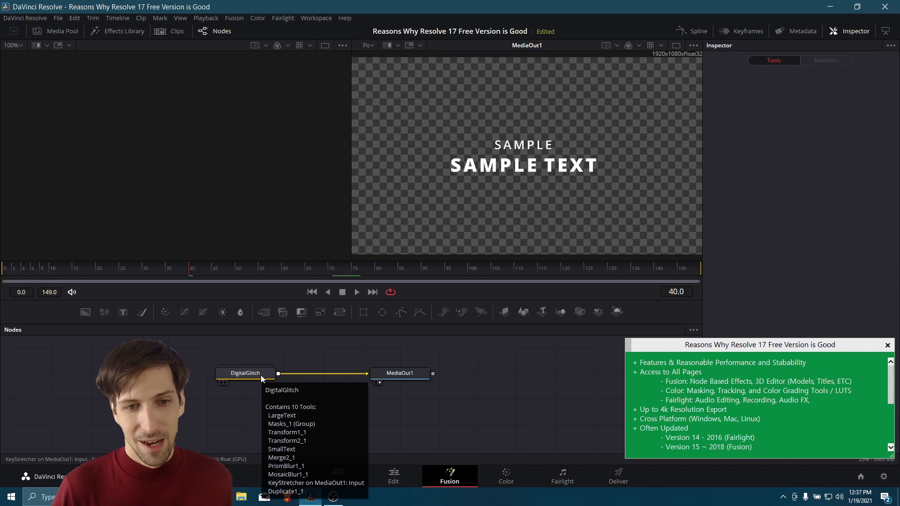
left_click(218, 387)
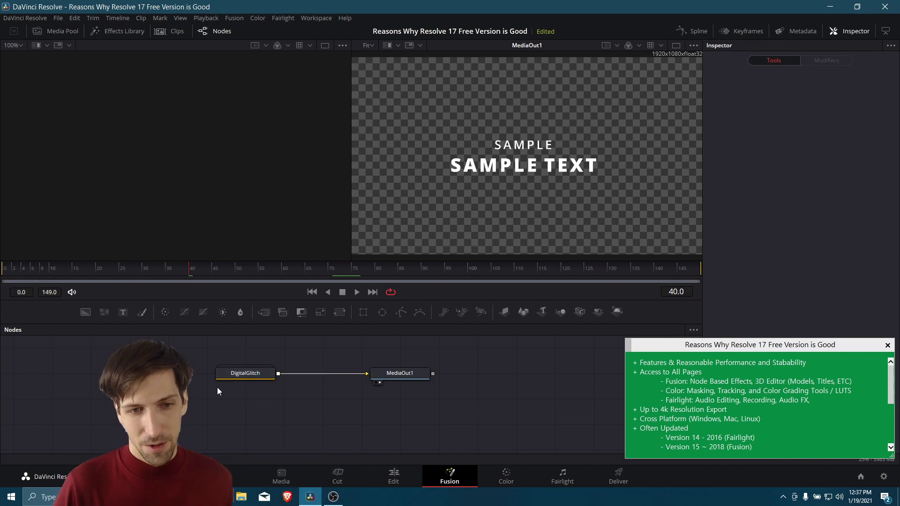
Step: Expand the DigitalGlitch group and pan to its PrismBlur1_1, MosaicBlur1_1 and Duplicate1_1 nodes
left_click(269, 373)
left_click_drag(381, 364, 266, 364)
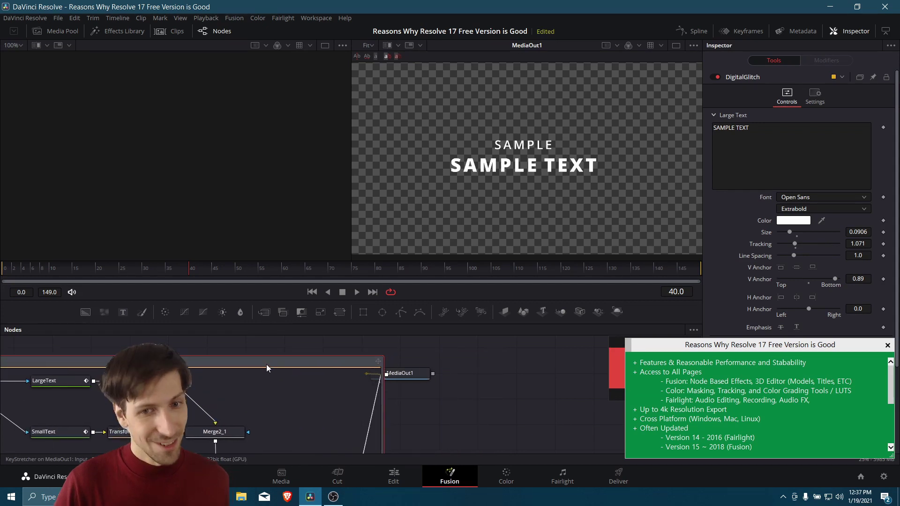
left_click(404, 375)
scroll(422, 394, "left", 5)
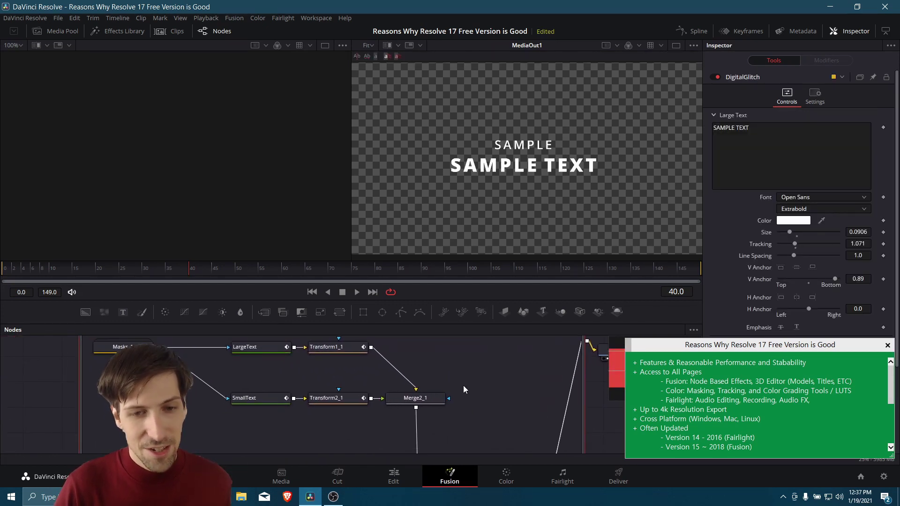
left_click_drag(478, 406, 423, 320)
Step: Shrink the viewer so the node graph shows the whole expanded group
left_click_drag(424, 274, 432, 151)
left_click_drag(438, 305, 452, 345)
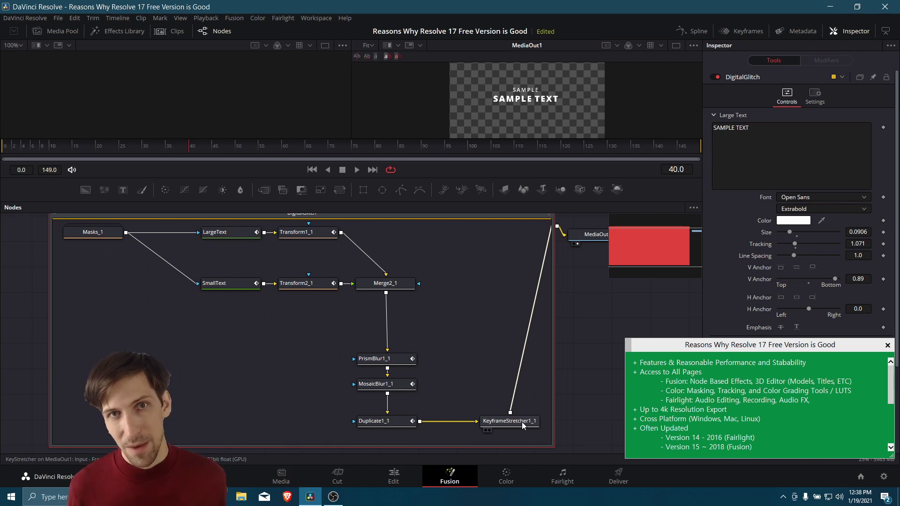
scroll(522, 422, "up", 1)
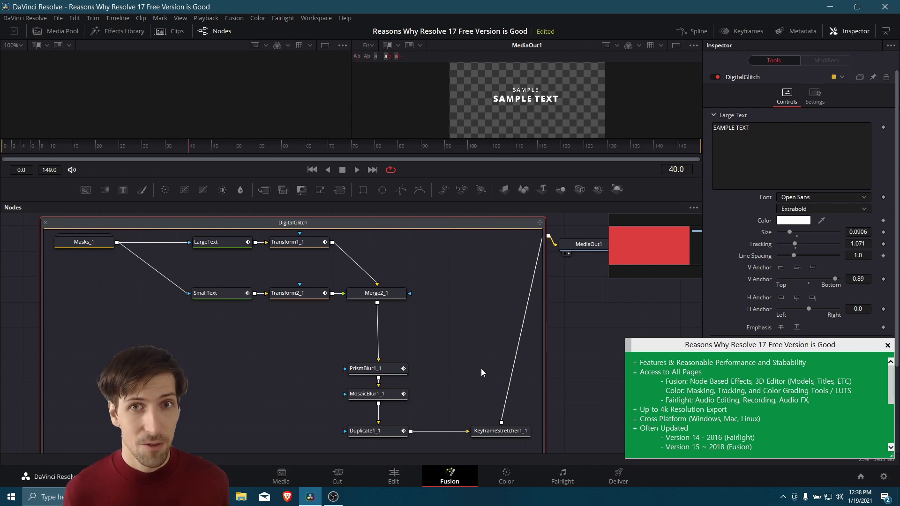
left_click_drag(480, 369, 489, 369)
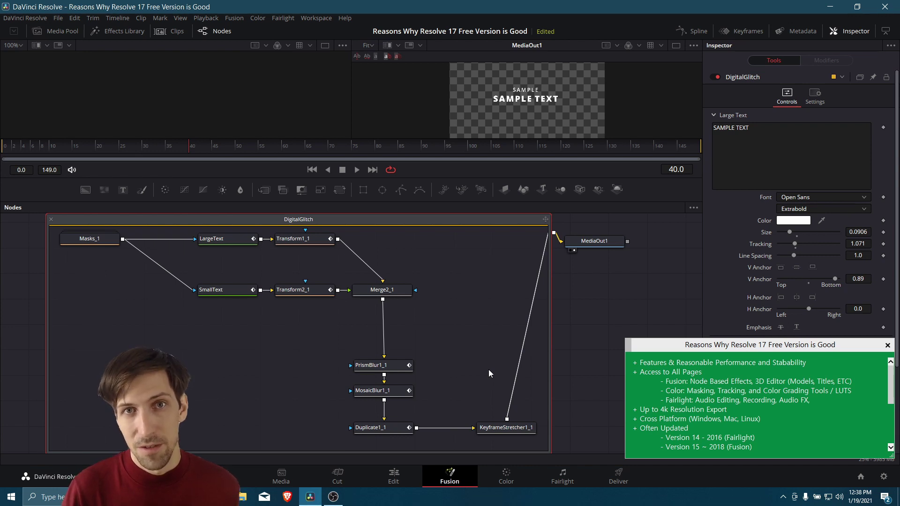
left_click_drag(492, 288, 490, 294)
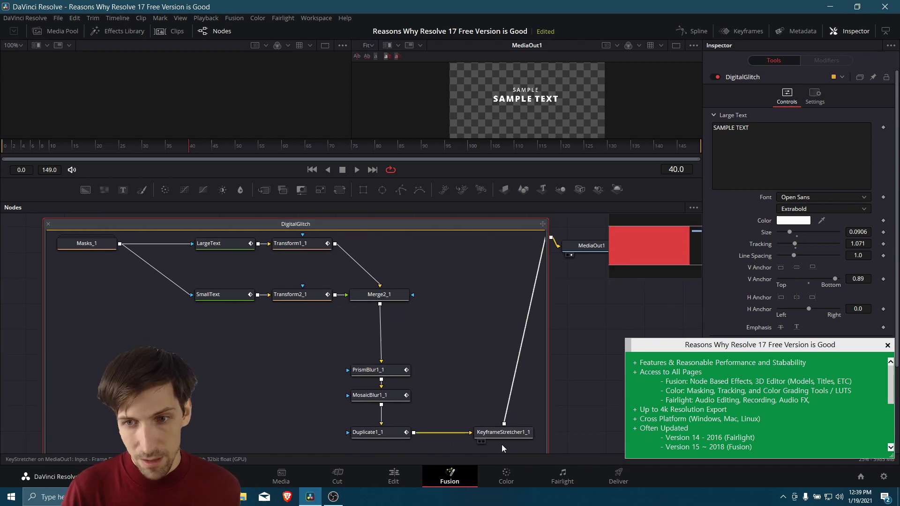
Step: On the Color page, show the Color Warper with its chroma-luma grid
left_click(505, 483)
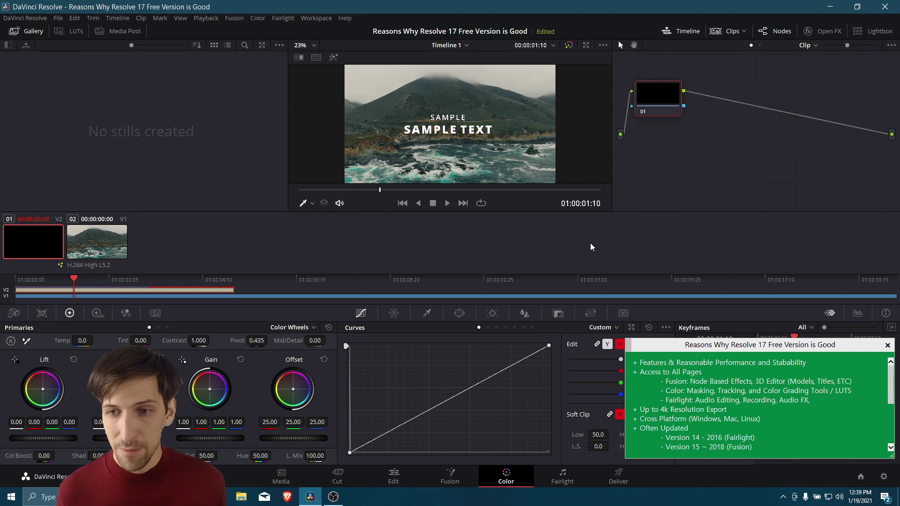
left_click(855, 385)
scroll(855, 385, "down", 1)
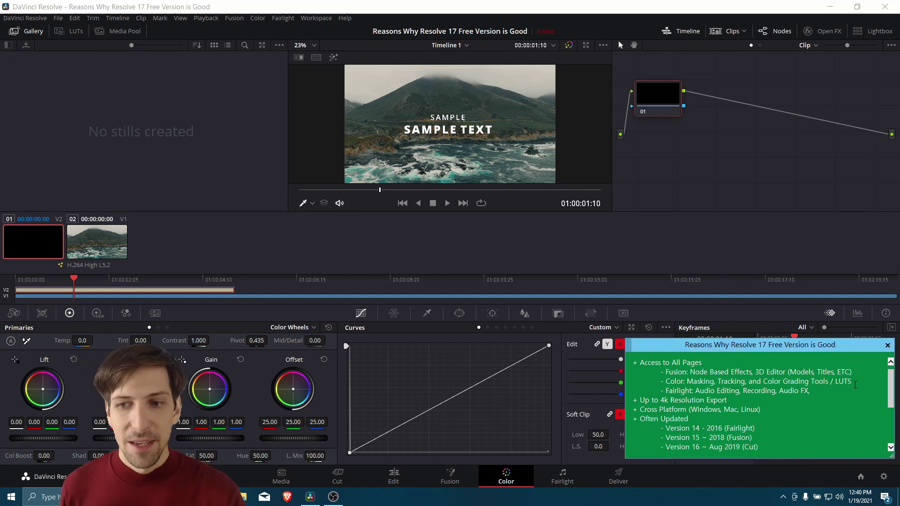
left_click(396, 315)
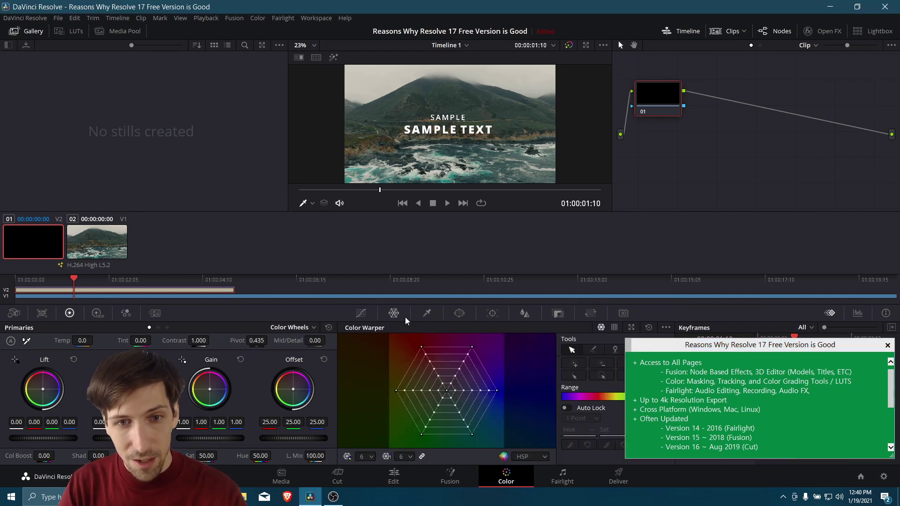
left_click(613, 327)
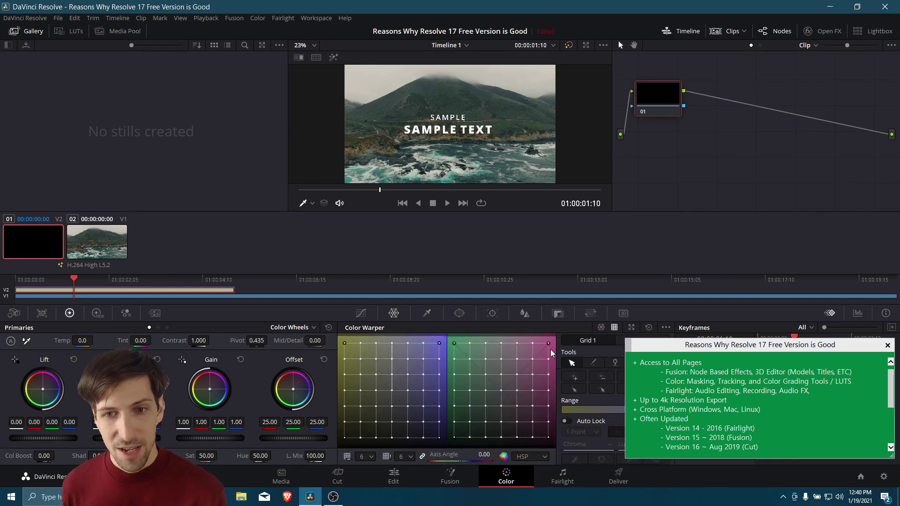
Step: Pick the Hue vs Hue curve, then qualify clip 02 by sampling a pixel (luminance 62.9–73.7)
left_click(361, 313)
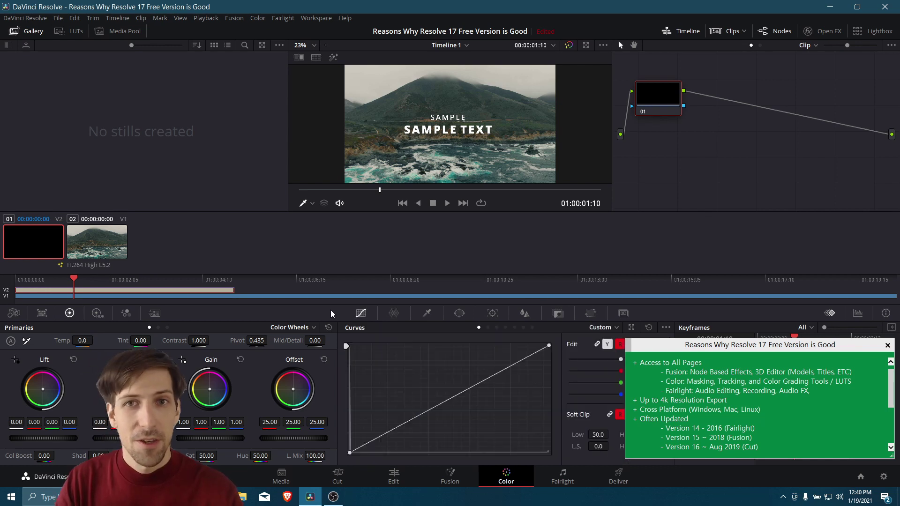
left_click(488, 327)
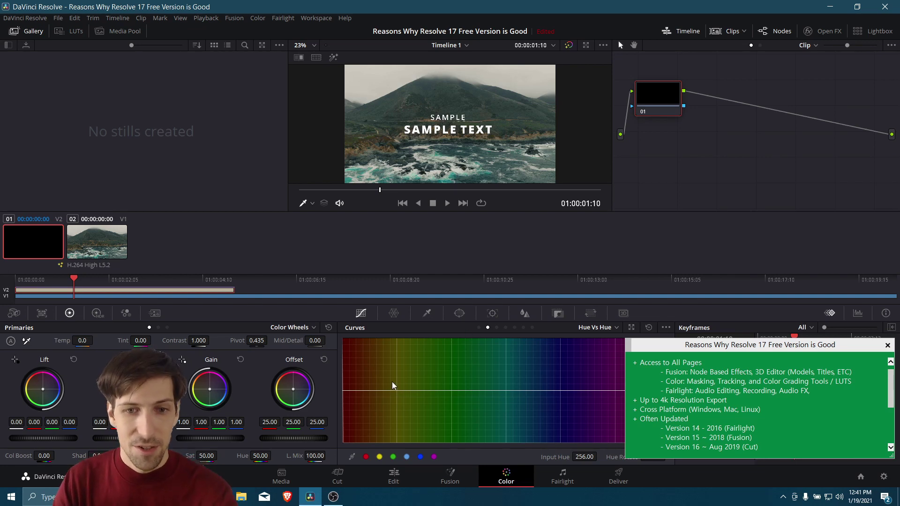
left_click(426, 313)
key("Down")
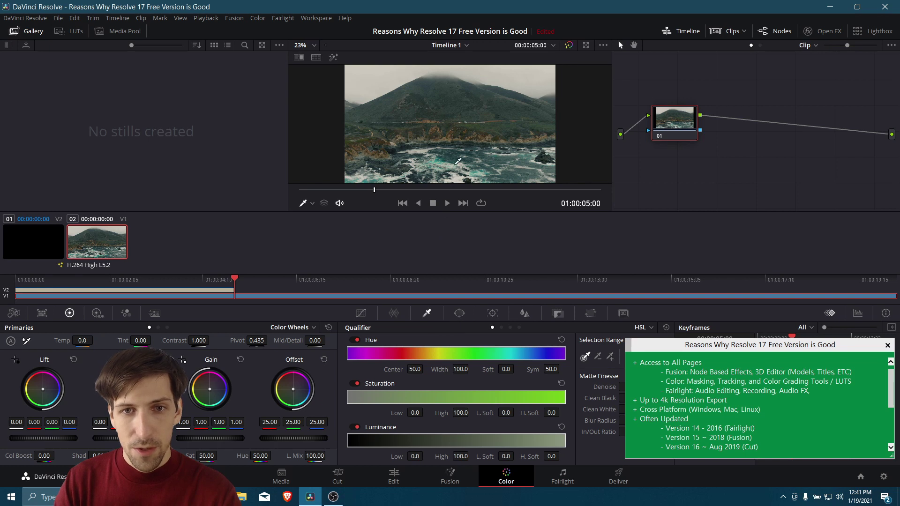
left_click(453, 163)
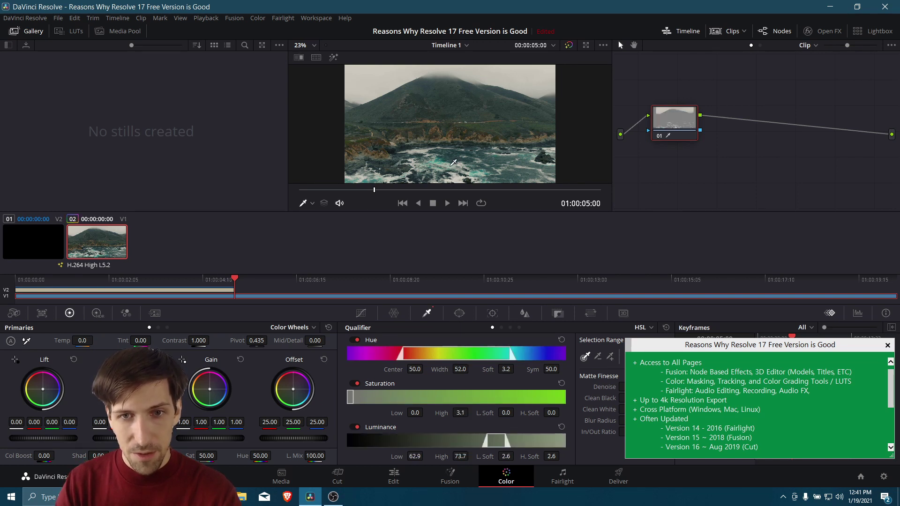
left_click_drag(693, 132, 696, 140)
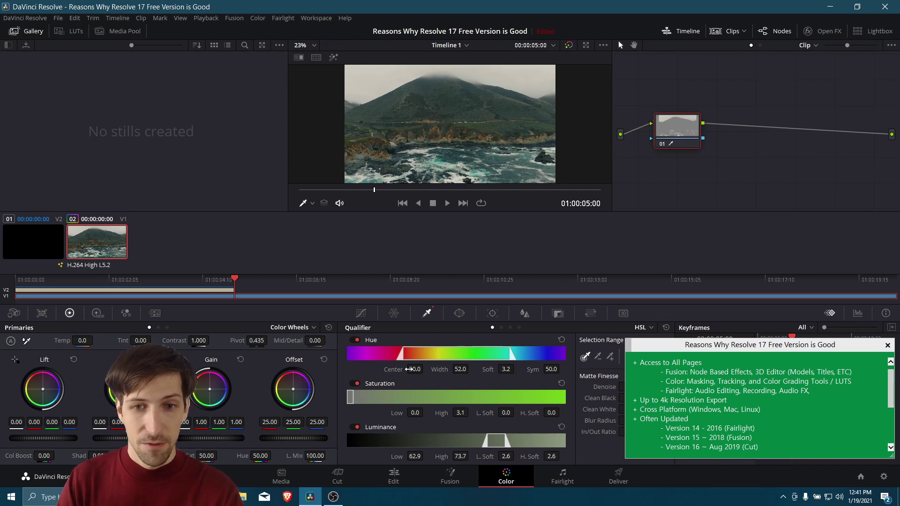
Step: Place a circle window over the mountain on node 01, then show the Tracker at the clip start
left_click(460, 314)
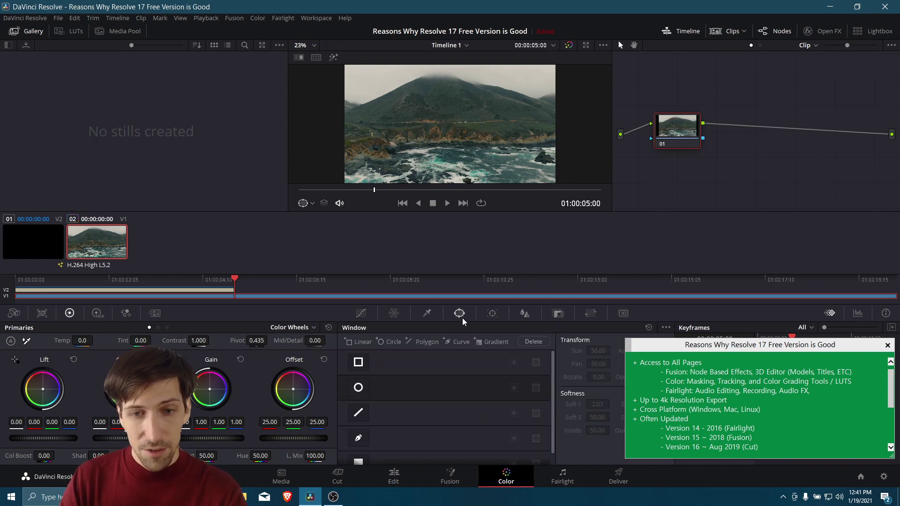
left_click(358, 387)
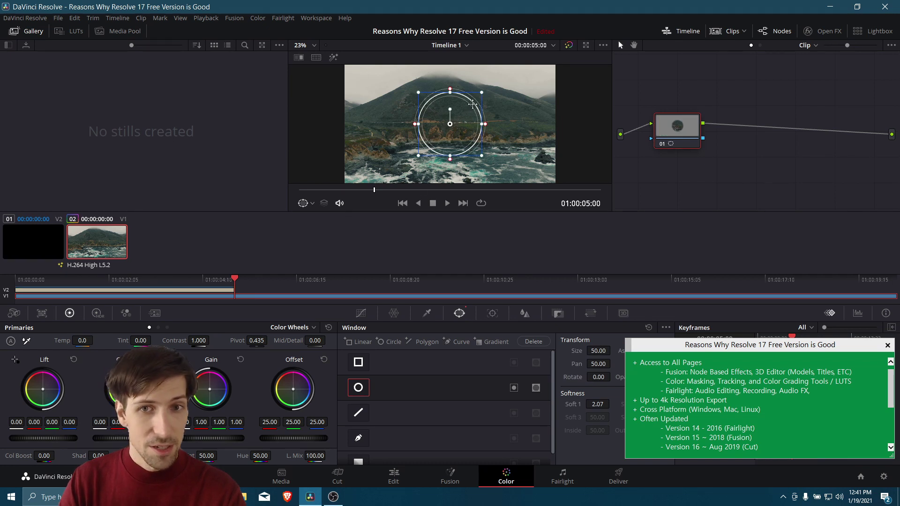
mouse_move(472, 104)
left_mouse_down()
mouse_move(447, 110)
mouse_move(466, 121)
left_mouse_up()
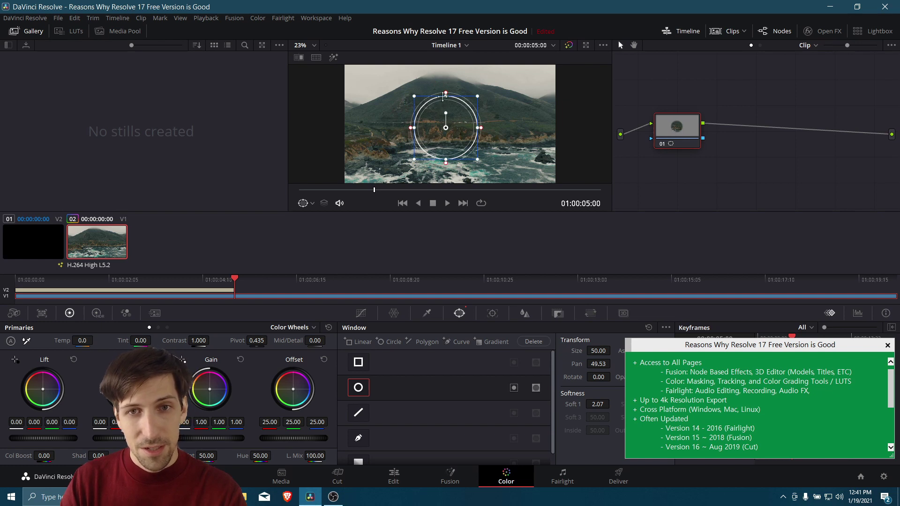
left_click(492, 313)
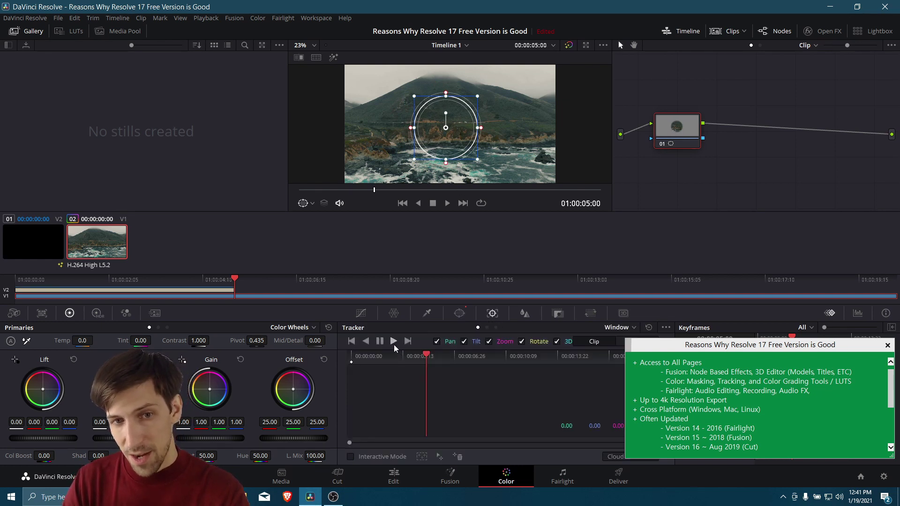
key("Home")
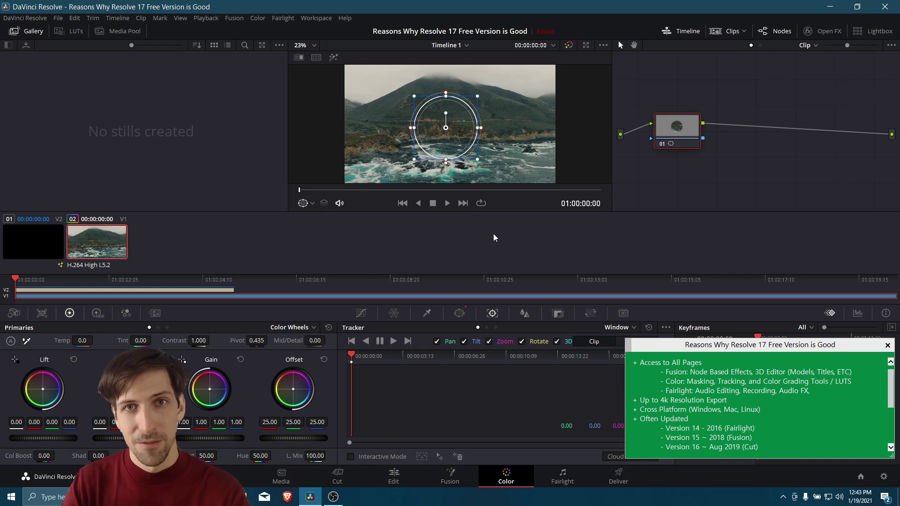
Step: On the Fairlight page, open Audio 1's effects slot and browse to Channel > Dialogue Processor
left_click(567, 478)
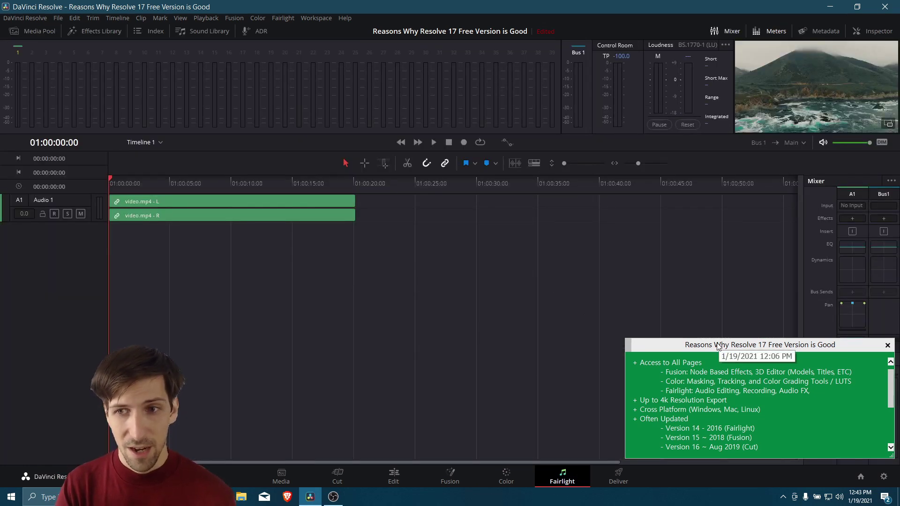
left_click_drag(717, 346, 606, 336)
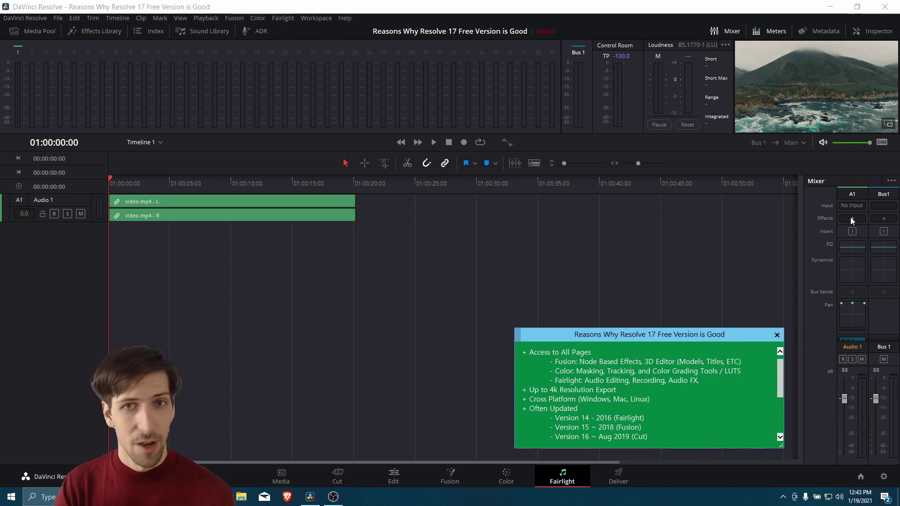
left_click(850, 218)
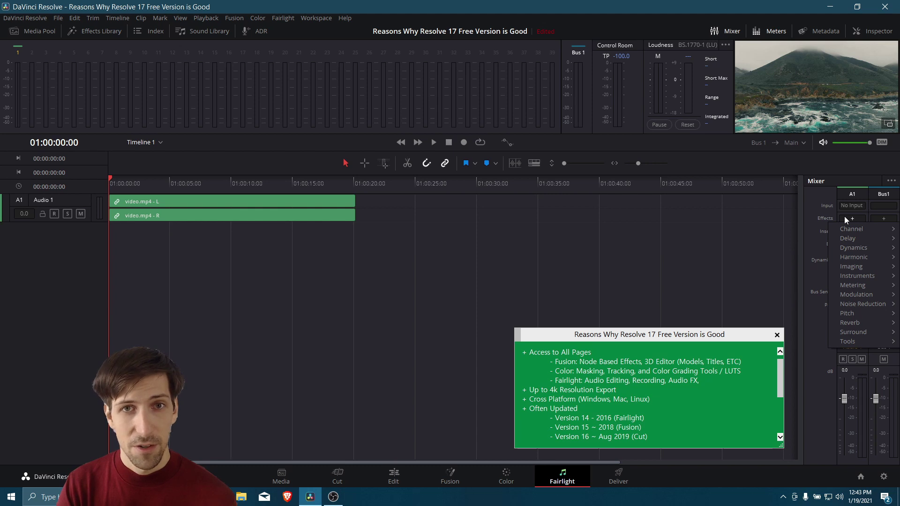
mouse_move(868, 303)
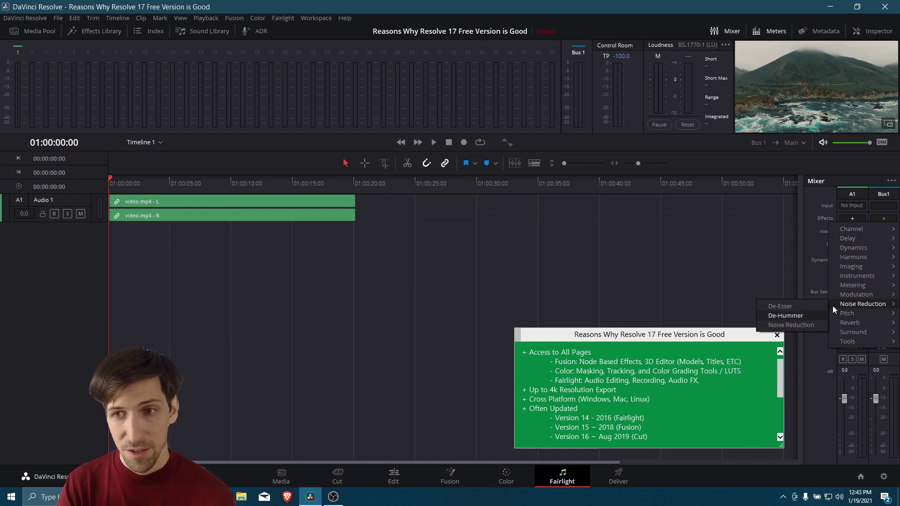
mouse_move(836, 232)
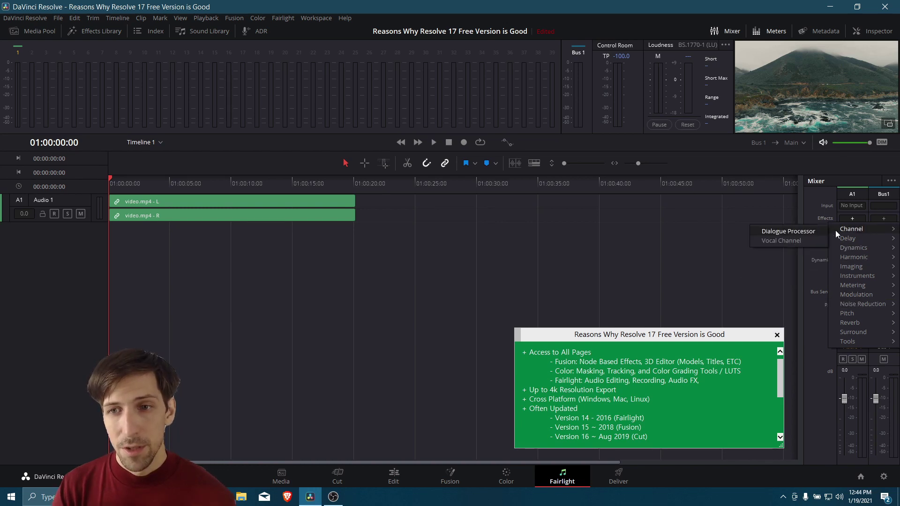
Step: Add the Dialogue Processor to Audio 1 and load its Male VO preset
left_click(807, 241)
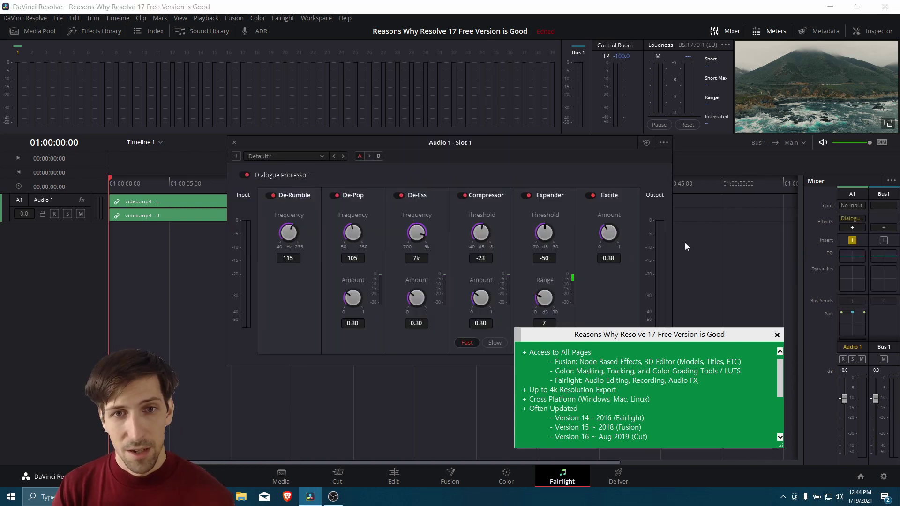
left_click_drag(424, 144, 427, 92)
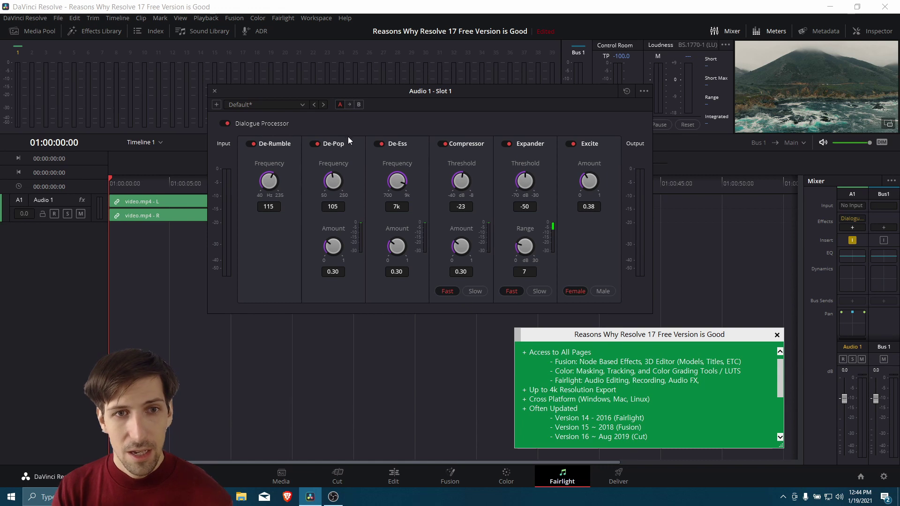
left_click(247, 106)
left_click(262, 128)
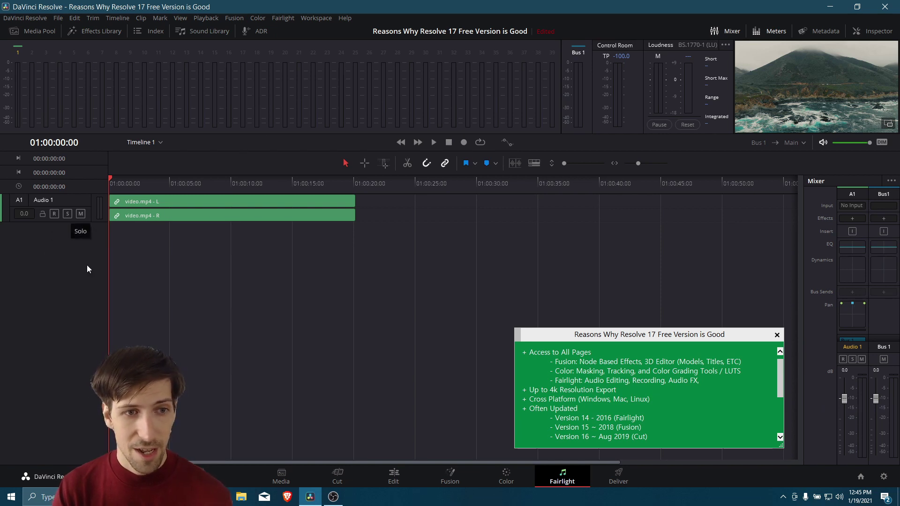
left_click(206, 31)
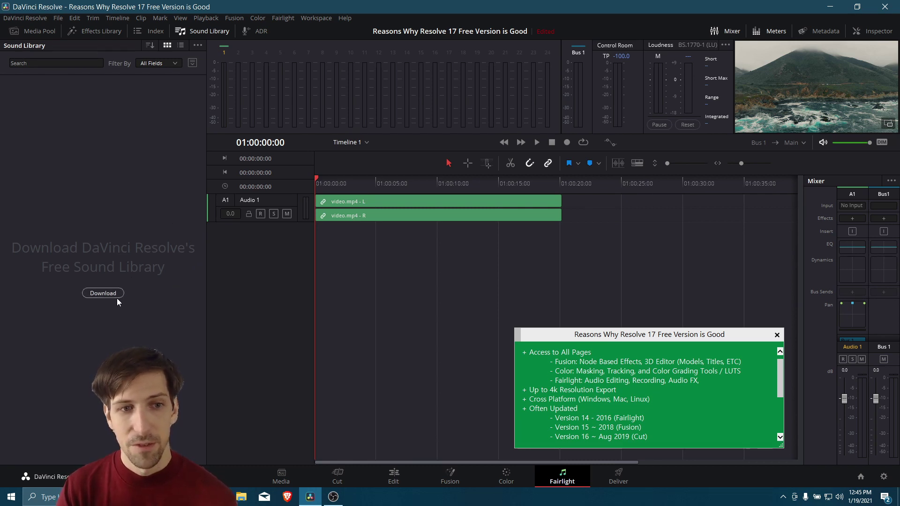
left_click(206, 30)
left_click(258, 31)
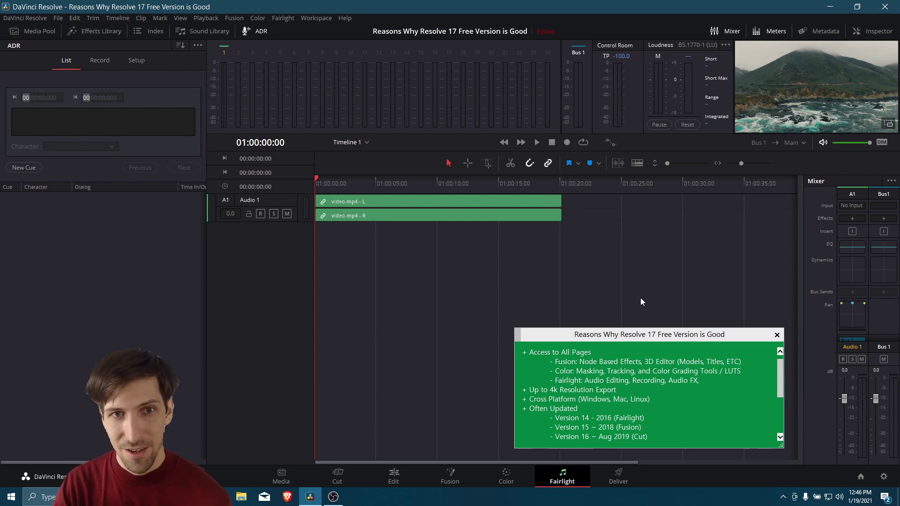
key("ctrl+shift+a")
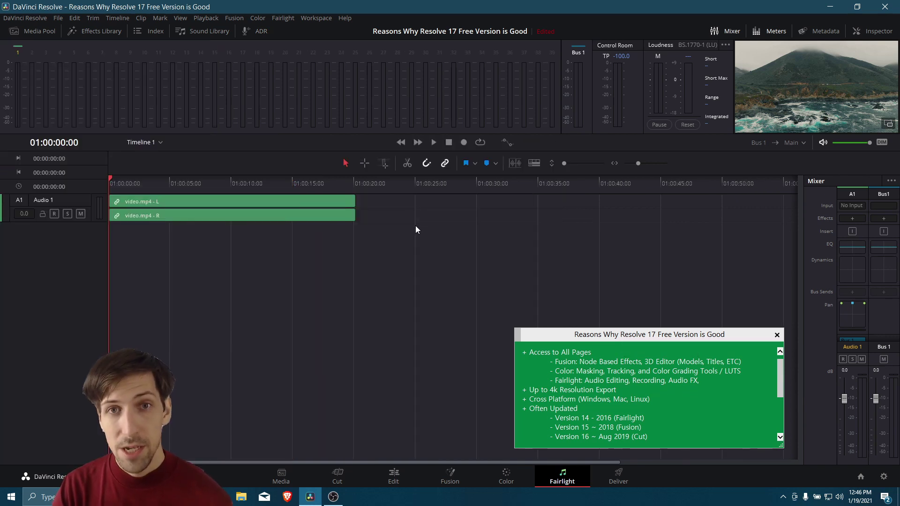
Step: On the Deliver page, try the YouTube 1080p preset, reselect Custom, and return to Edit
left_click(592, 469)
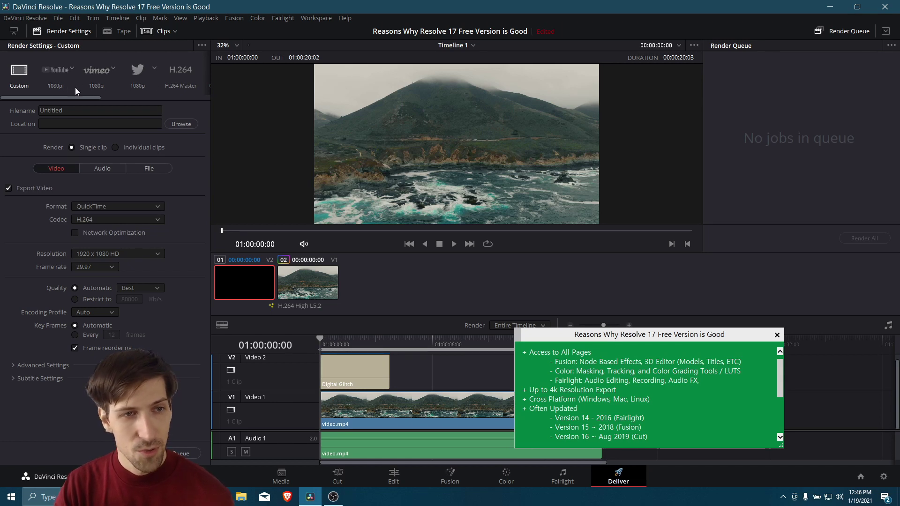
left_click(61, 77)
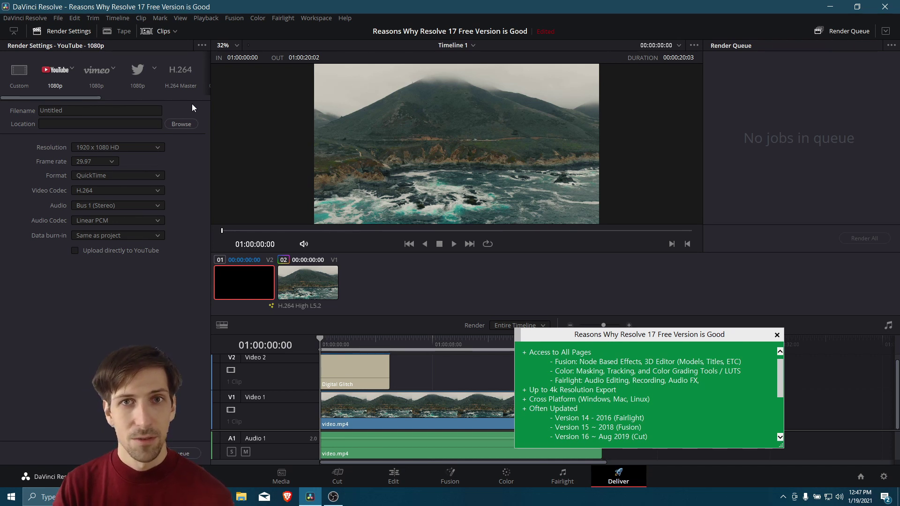
left_click(14, 71)
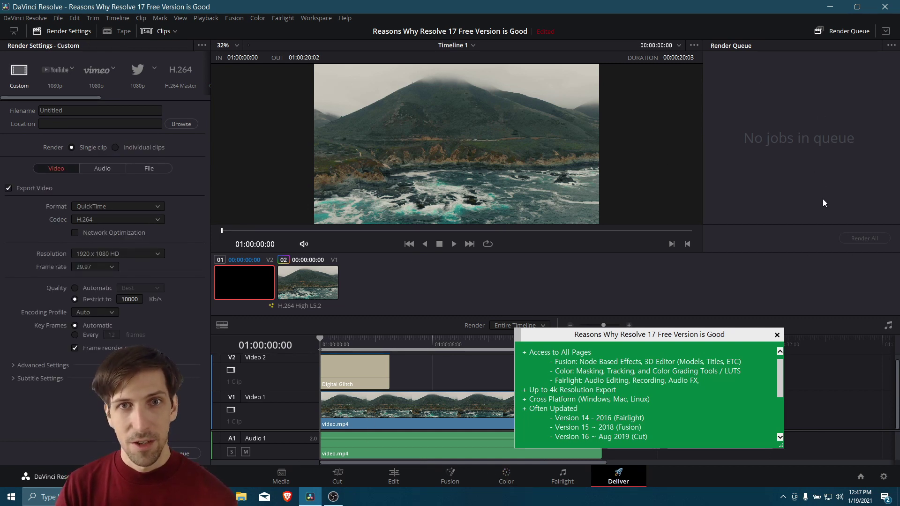
key("shift+4")
scroll(704, 409, "down", 3)
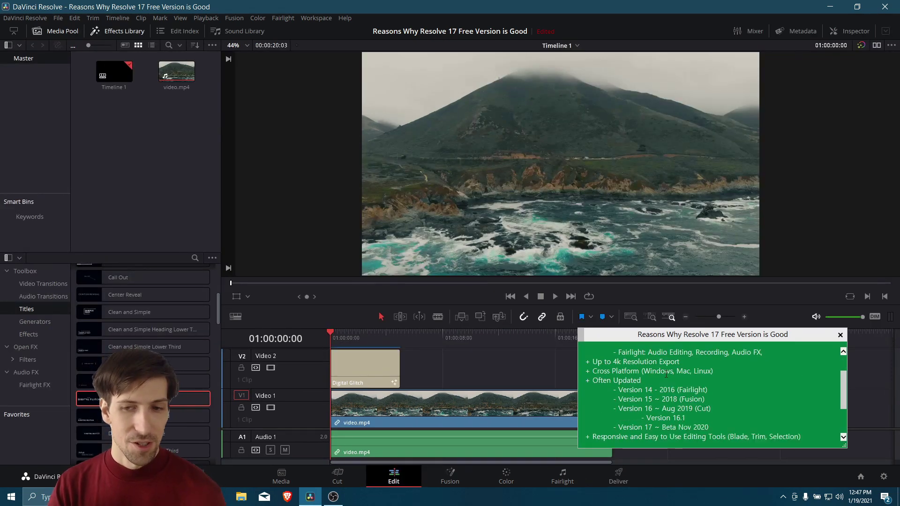
Step: Open Project Settings to inspect the 1920 x 1080 HD timeline and monitoring formats, noting 4K export
left_click_drag(593, 359, 697, 365)
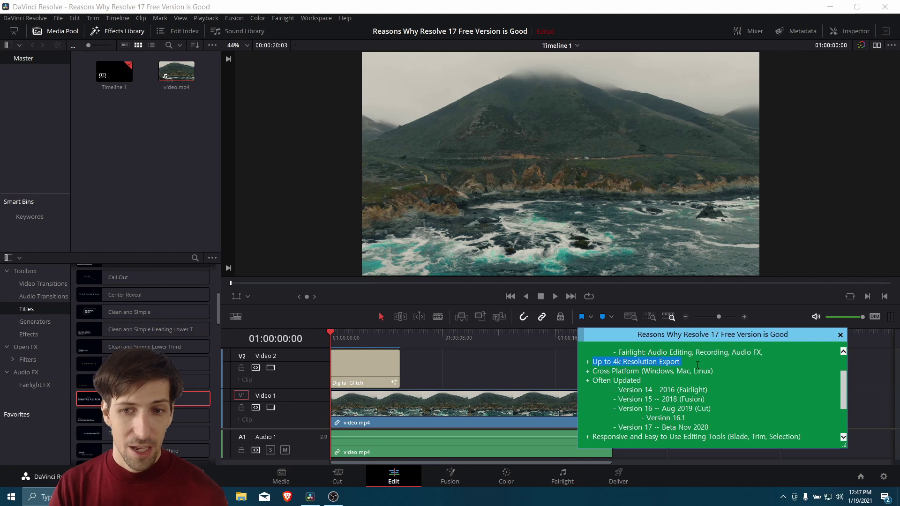
left_click(58, 17)
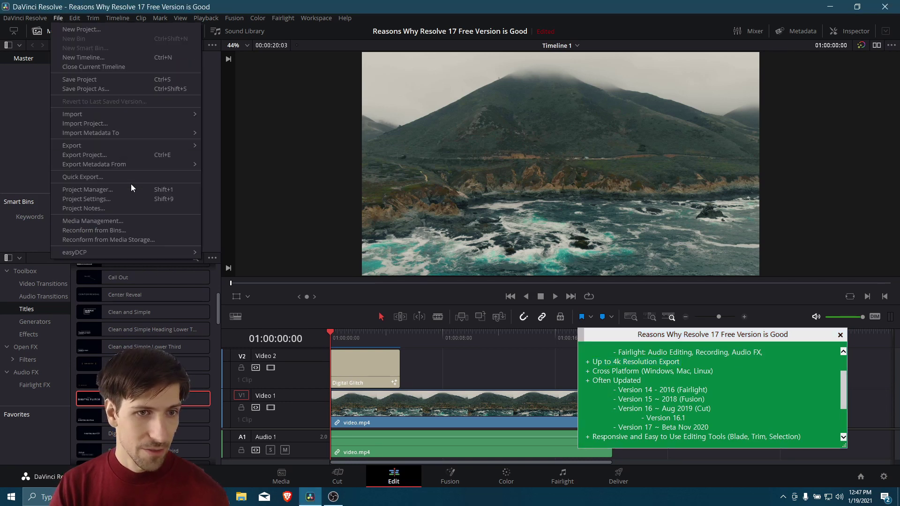
left_click(136, 198)
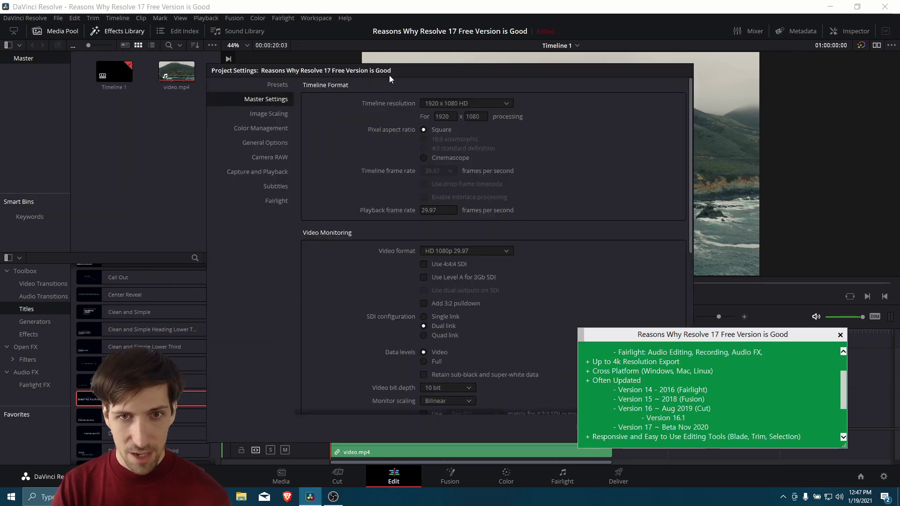
left_click_drag(390, 74, 236, 57)
left_click(292, 231)
scroll(312, 316, "down", 5)
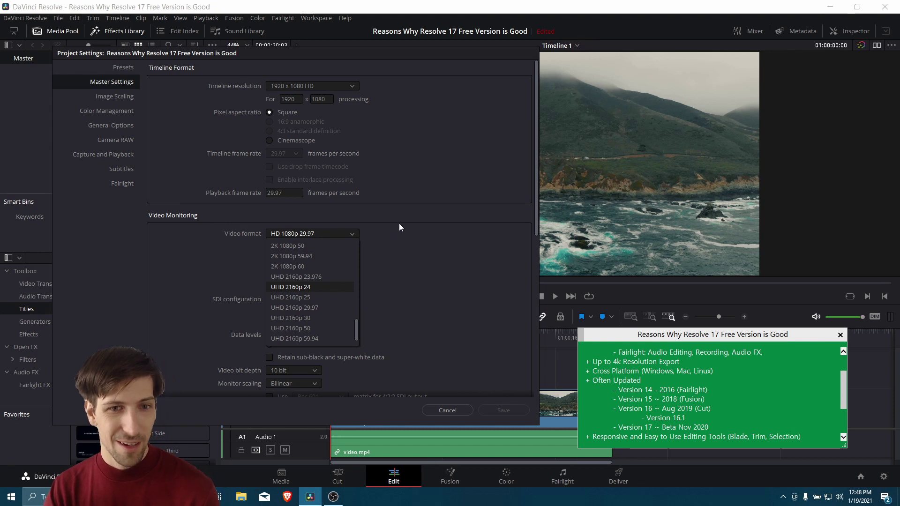
scroll(328, 328, "down", 1)
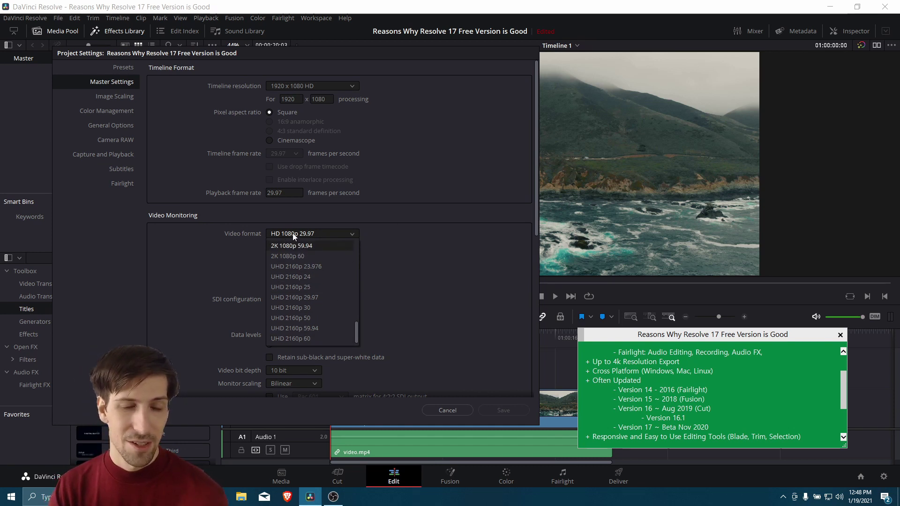
left_click(401, 238)
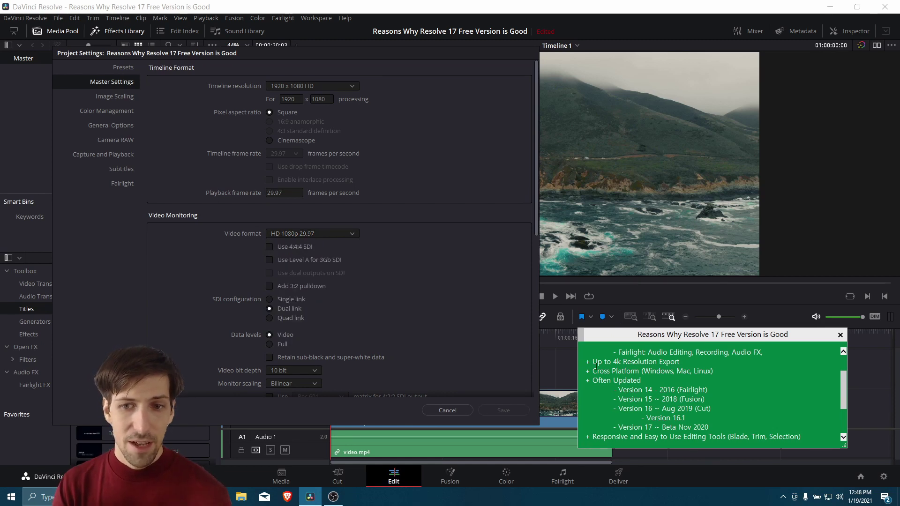
left_click_drag(597, 365, 600, 370)
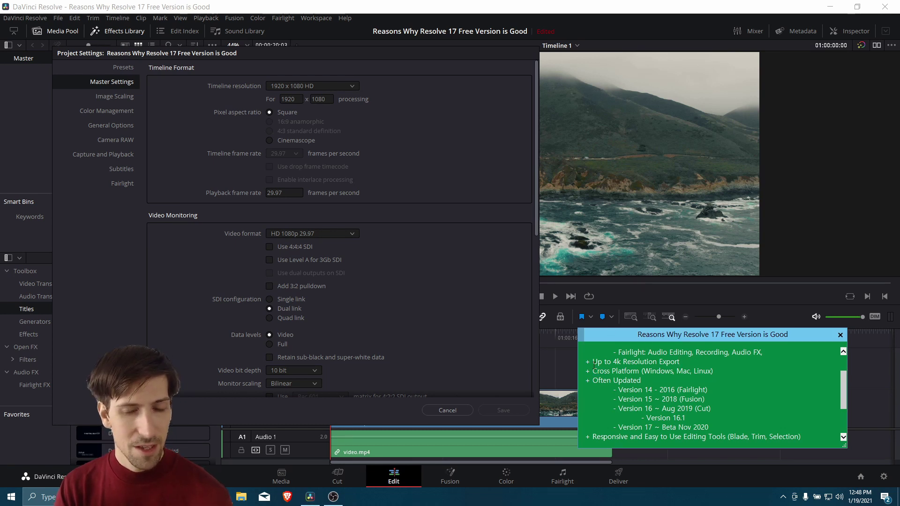
left_click(631, 373)
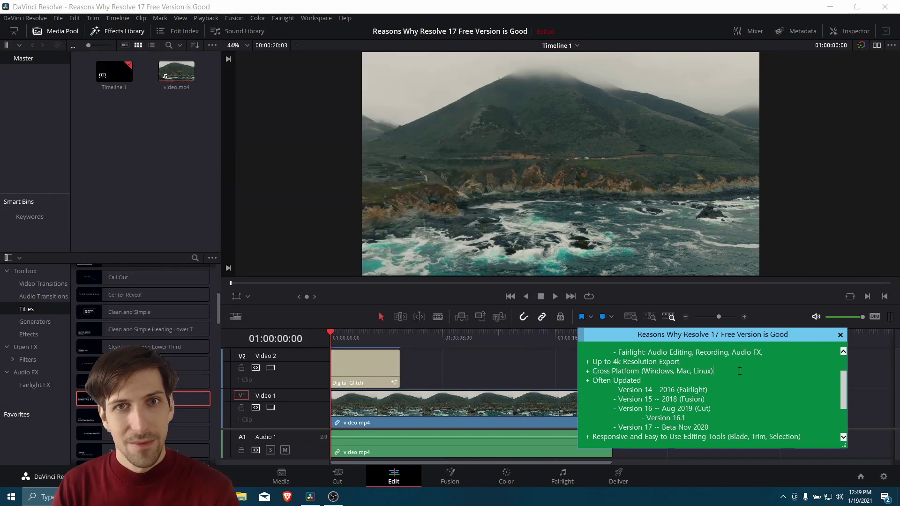
Step: Cancel Project Settings and highlight the Cross Platform, Linux and Often Updated notes
left_click(745, 371)
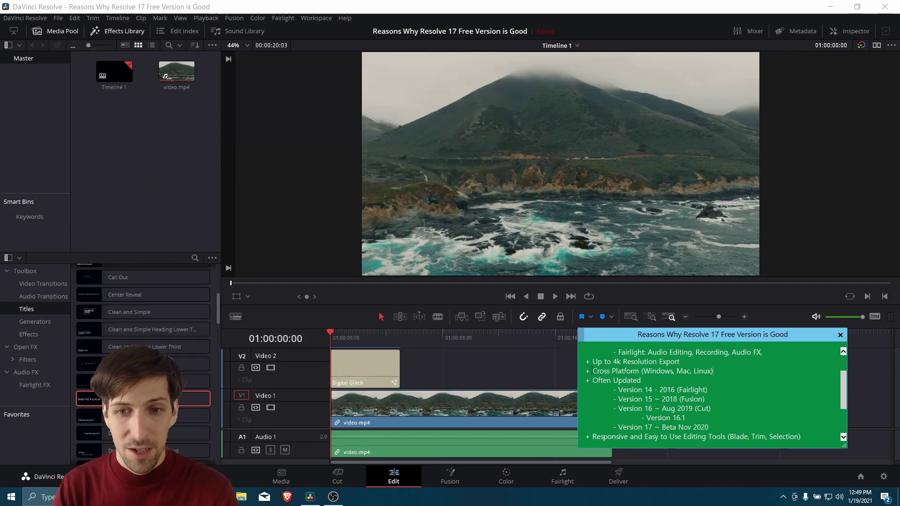
left_click_drag(642, 371, 712, 372)
left_click(713, 371)
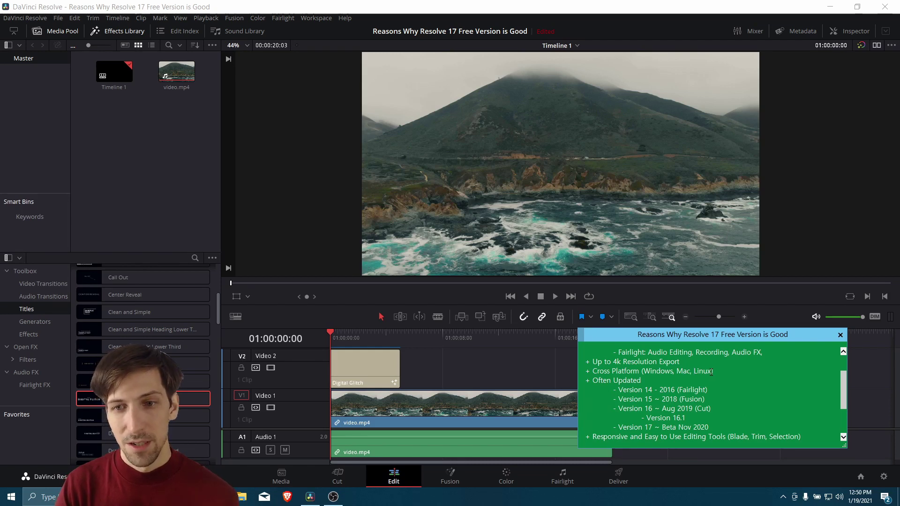
left_click(696, 371)
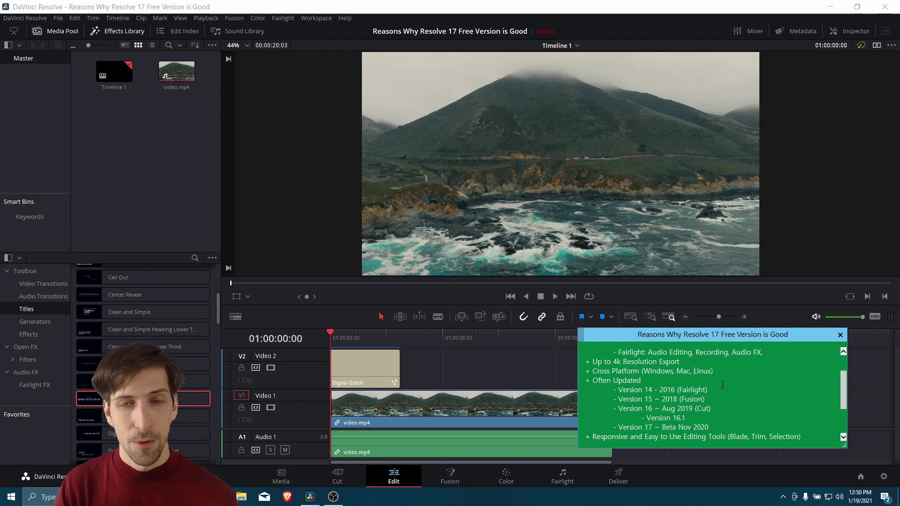
scroll(722, 388, "down", 1)
left_click_drag(592, 362, 653, 363)
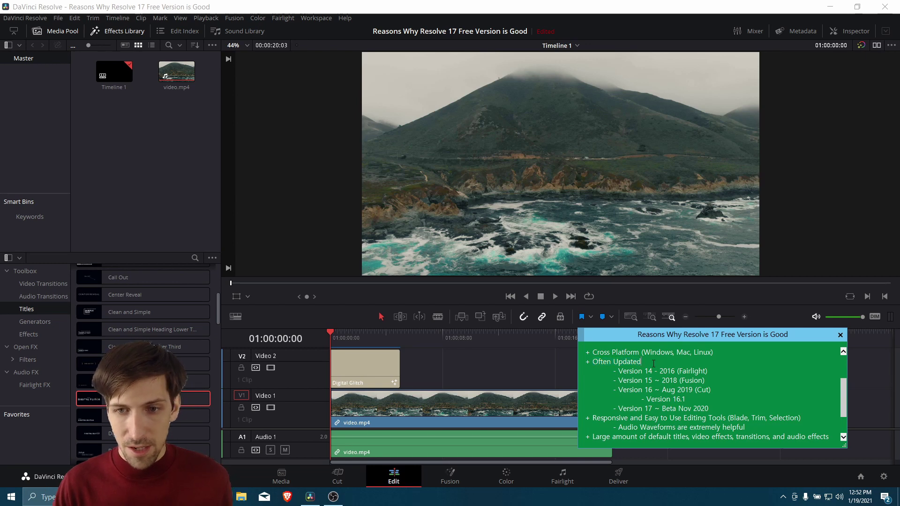
left_click(665, 363)
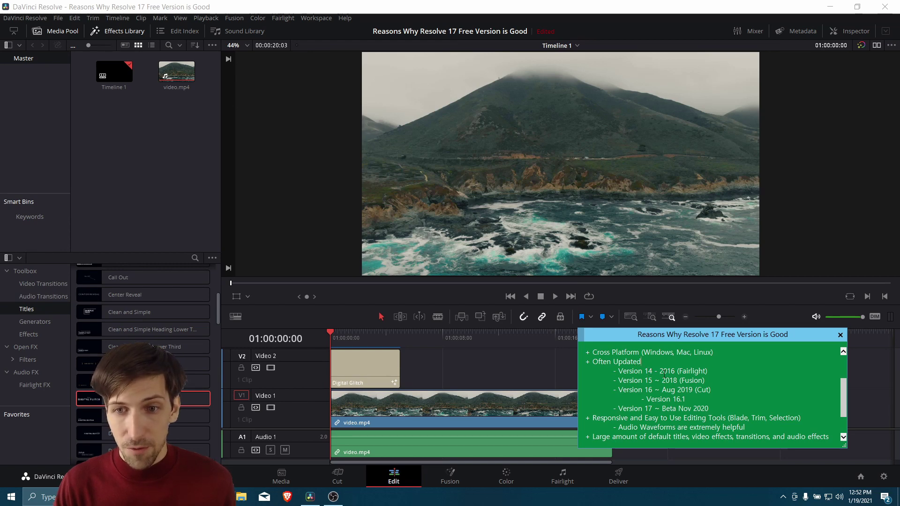
Step: Highlight the version history notes: Version 14 (2016, Fairlight), Fusion, Version 16.1 and Version 17
left_click_drag(660, 371, 672, 371)
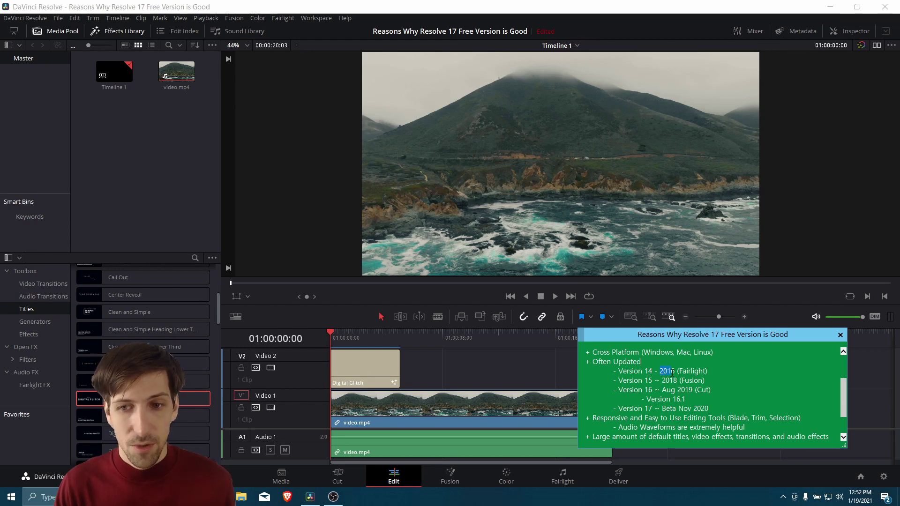
left_click_drag(690, 374, 708, 371)
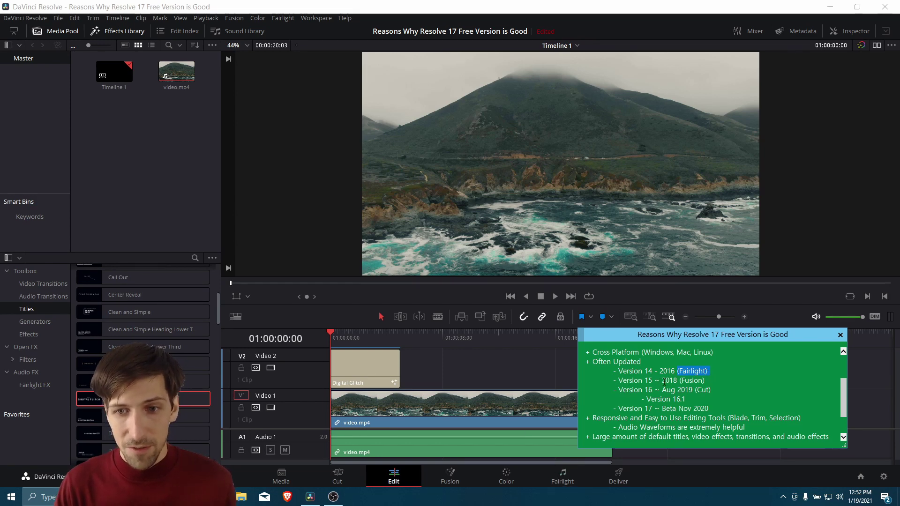
left_click(682, 381)
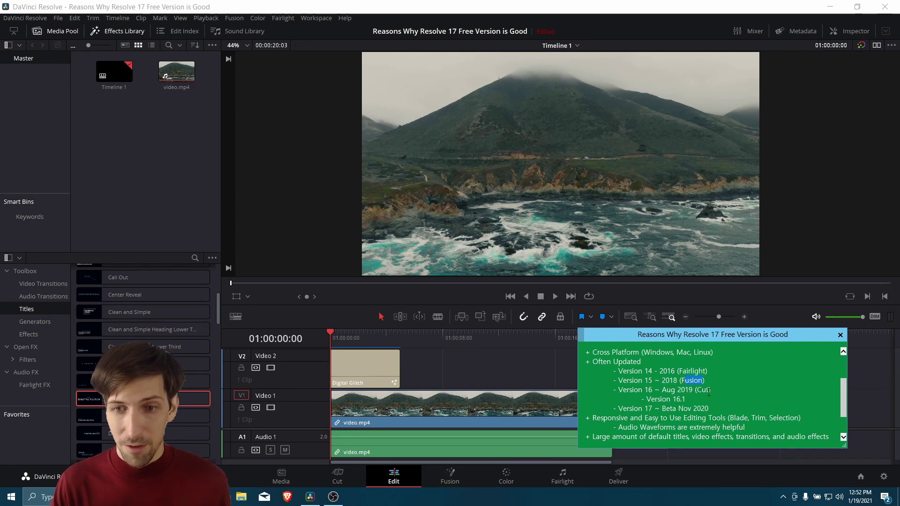
left_click(675, 390)
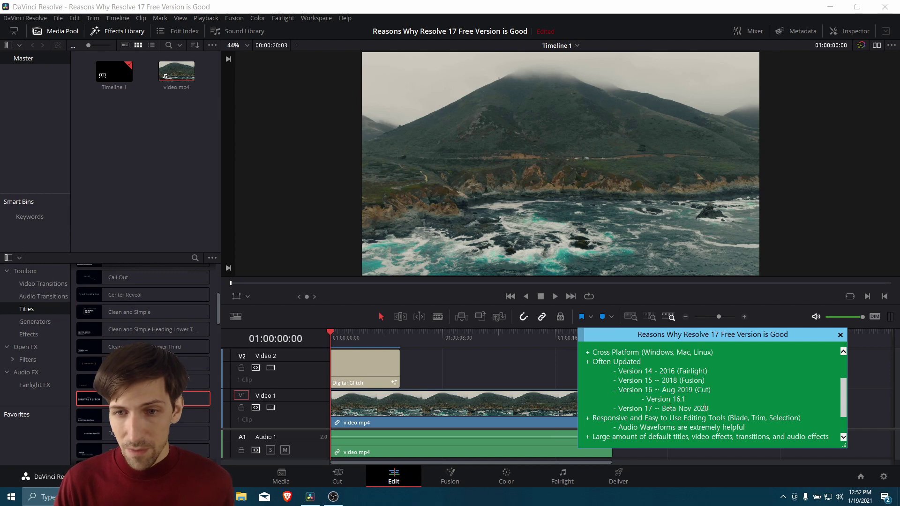
left_click_drag(645, 399, 687, 401)
left_click(703, 399)
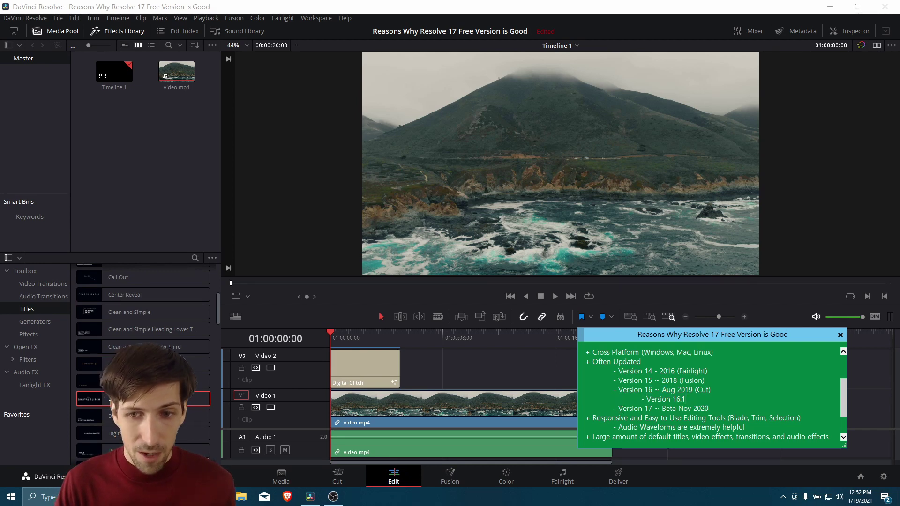
left_click_drag(619, 409, 652, 409)
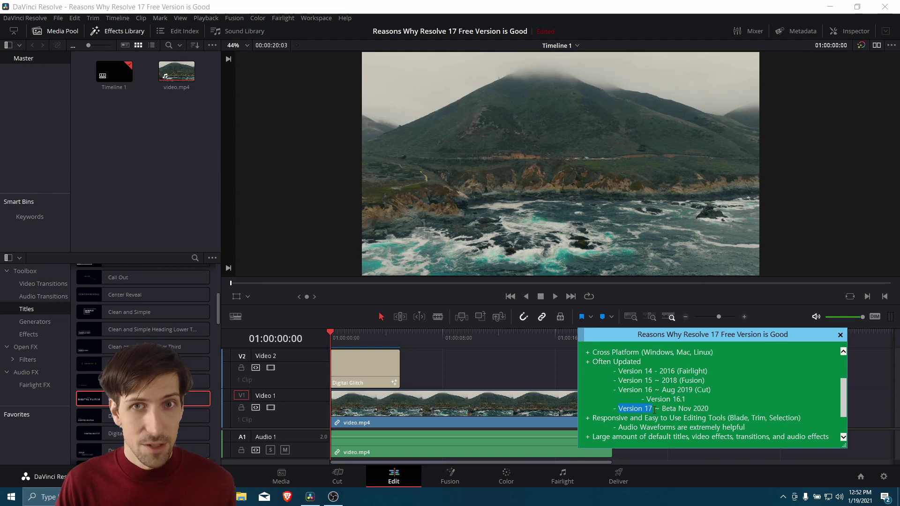
left_click(717, 409)
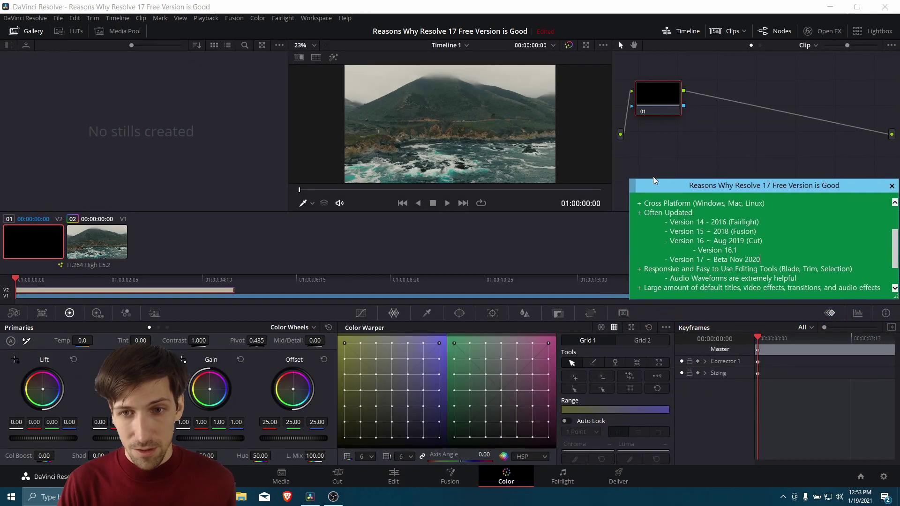
Step: Switch the Color Warper to Hue-Saturation mode and back to Chroma-Luma, moving the notes window aside
left_click_drag(654, 180, 665, 114)
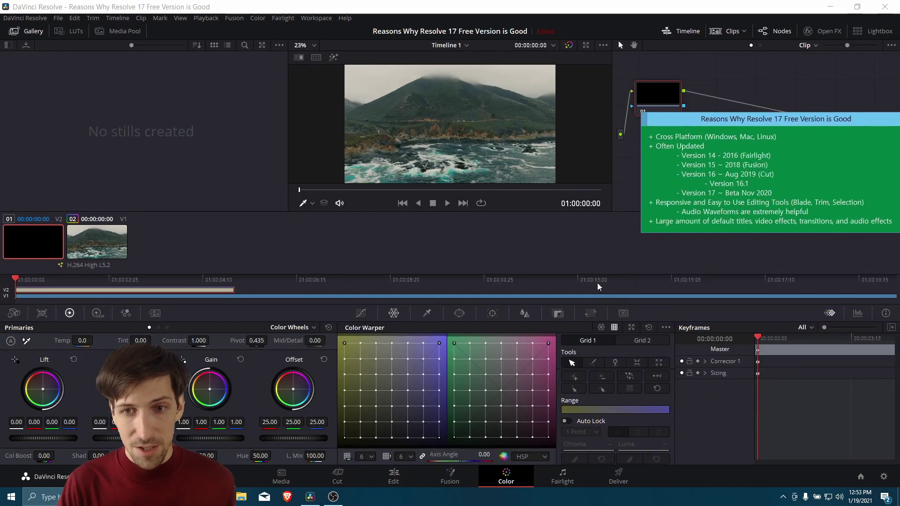
left_click(601, 327)
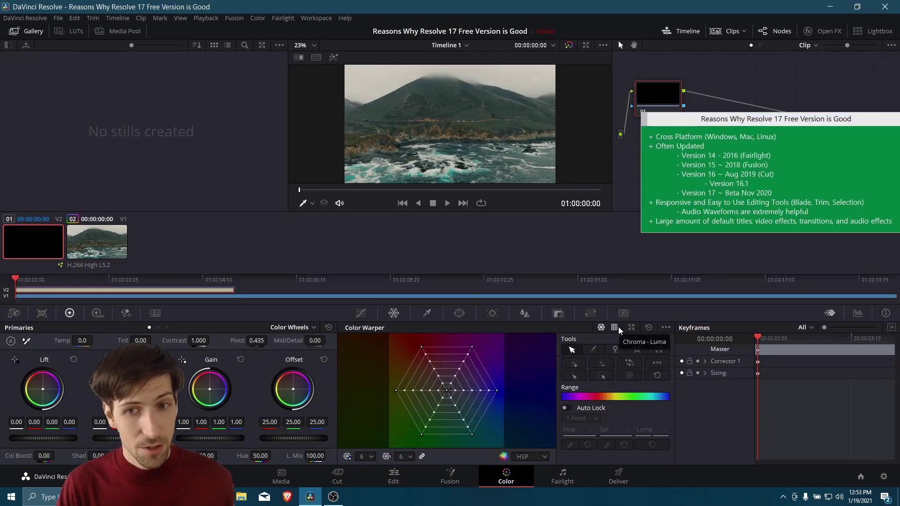
left_click(616, 328)
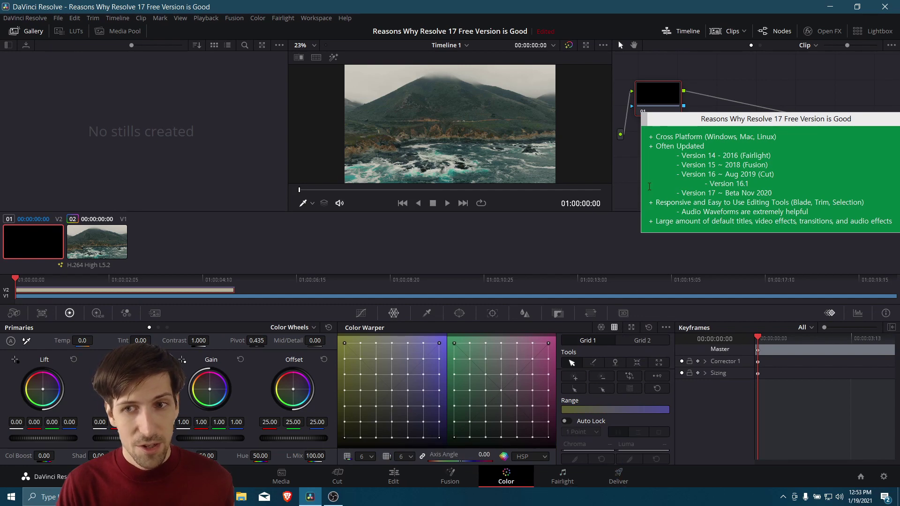
left_click_drag(686, 124, 666, 237)
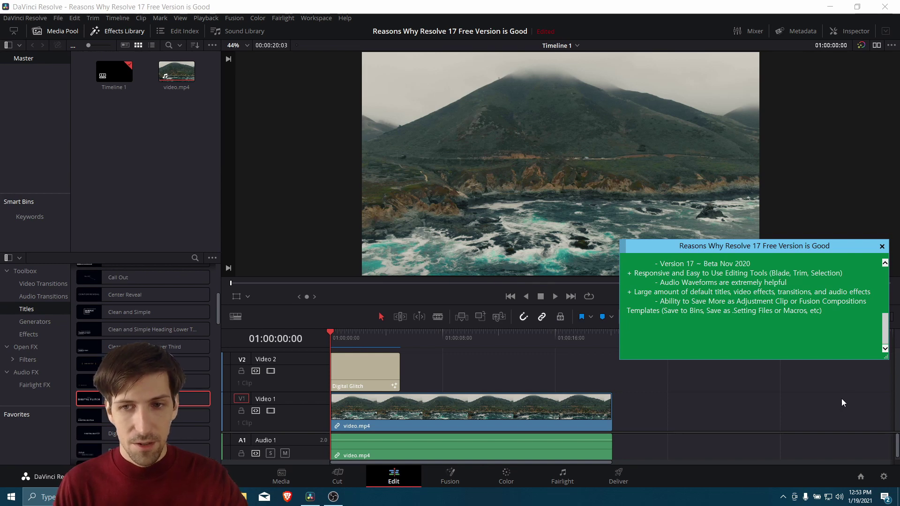
Step: Blade video.mp4 twice and ripple-delete the middle, then cut and delete another piece leaving a gap
left_click(454, 364)
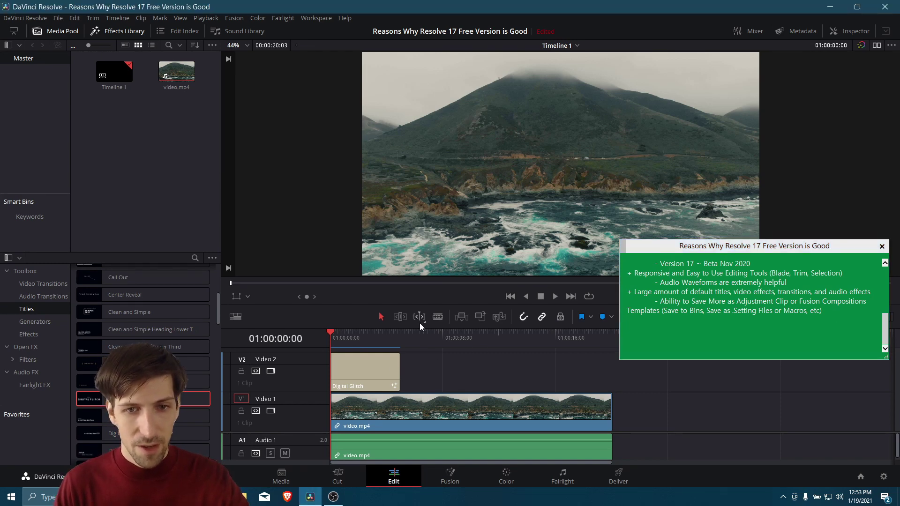
key("b")
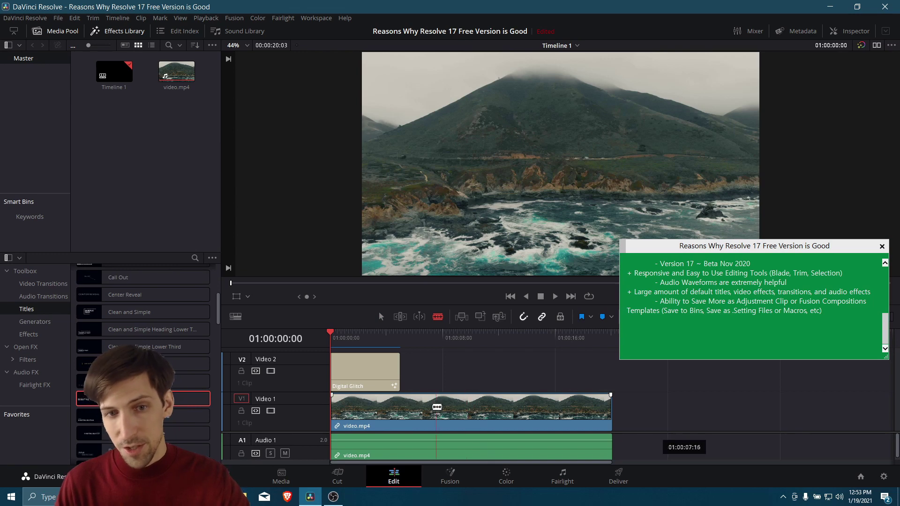
left_click(431, 407)
left_click(480, 406)
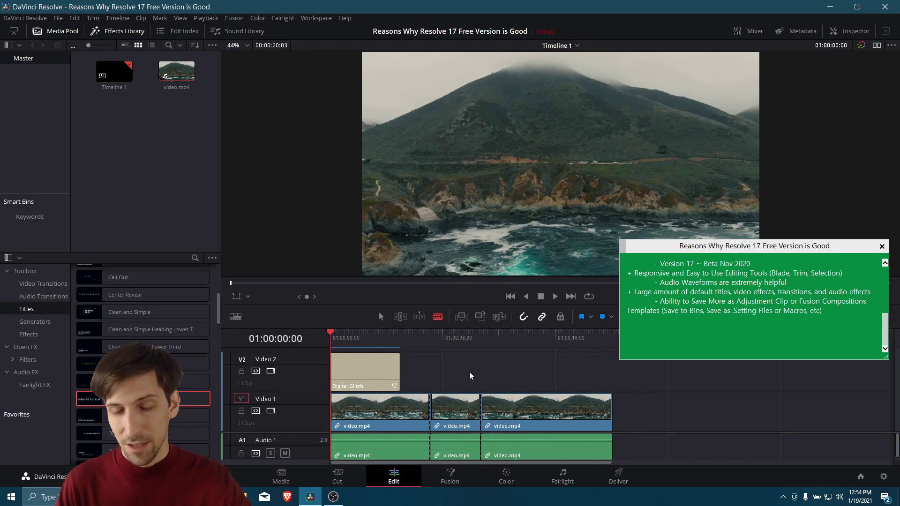
left_click(468, 400)
key("Delete")
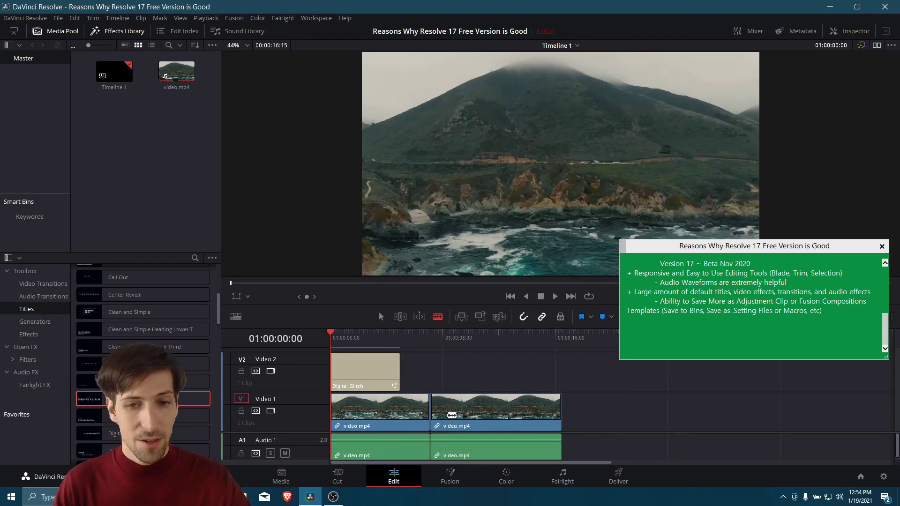
left_click(492, 407)
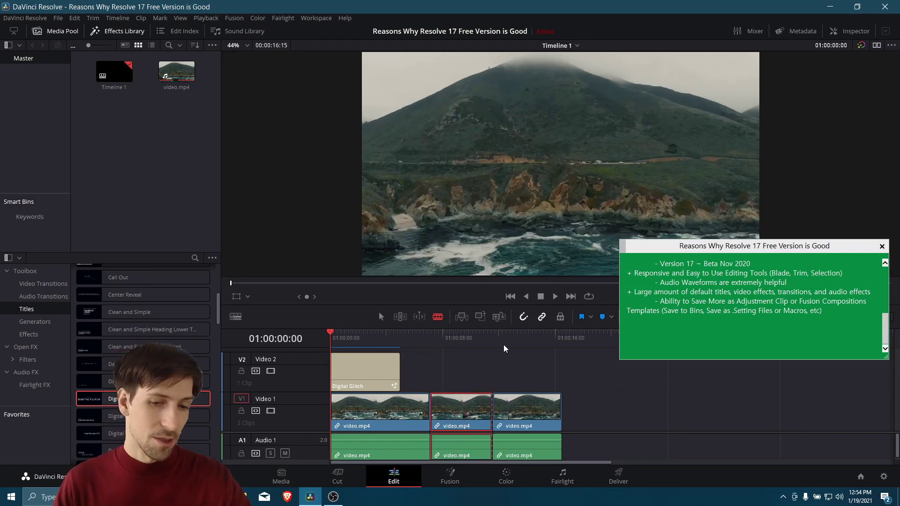
key("BackSpace")
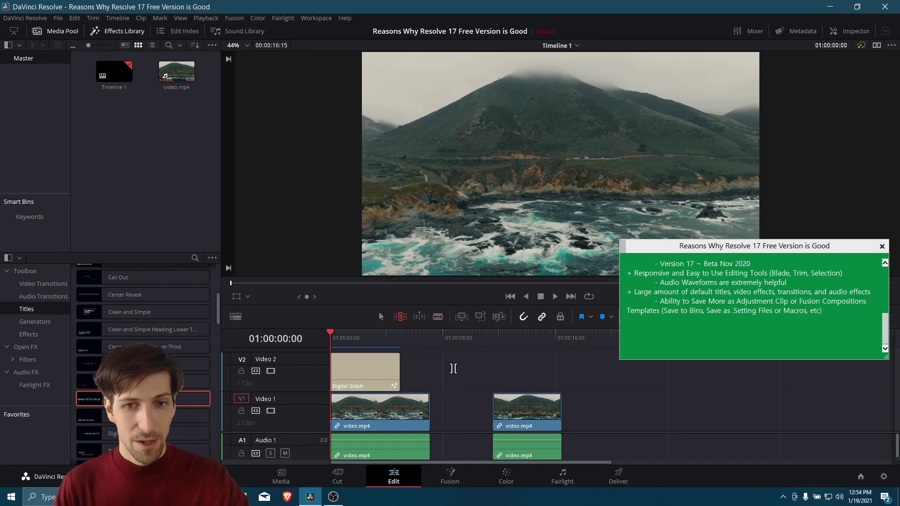
Step: In Trim mode, trim the second clip's start and first clip's end, then butt them together
key("t")
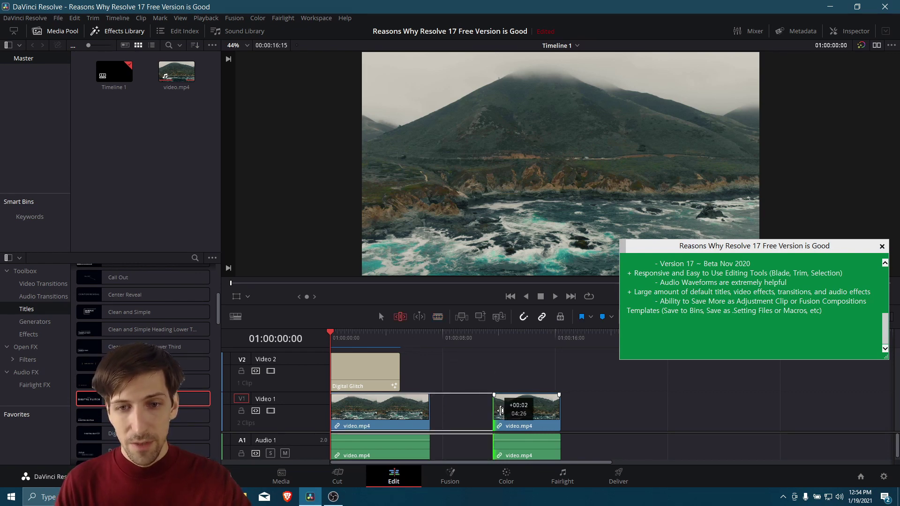
left_click_drag(499, 410, 514, 411)
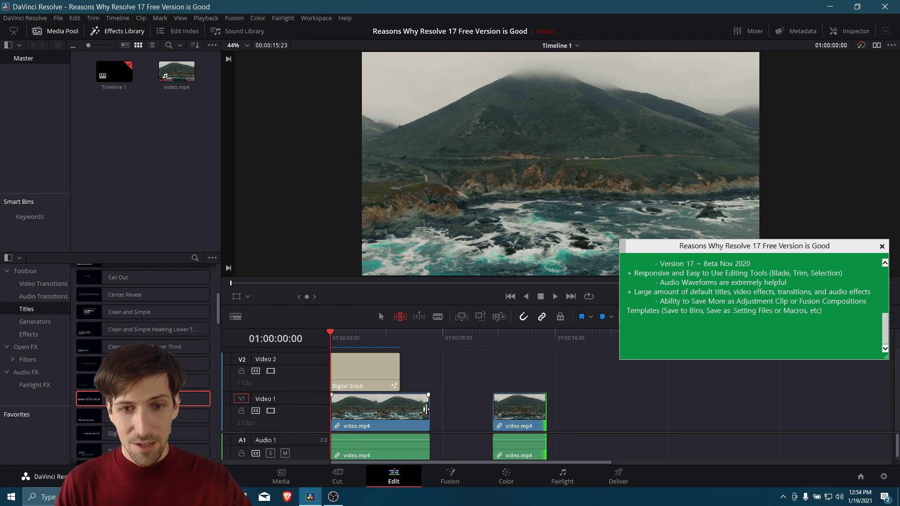
left_click_drag(428, 409, 419, 408)
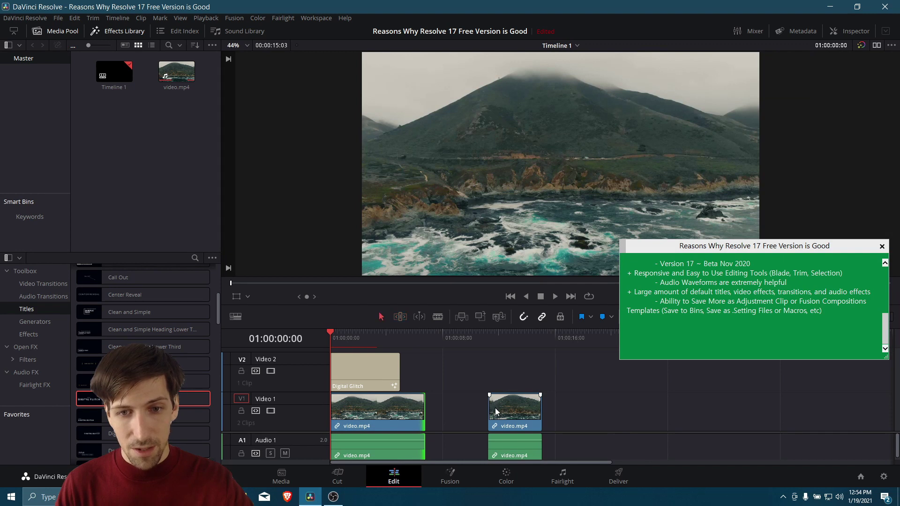
left_click_drag(527, 411, 456, 406)
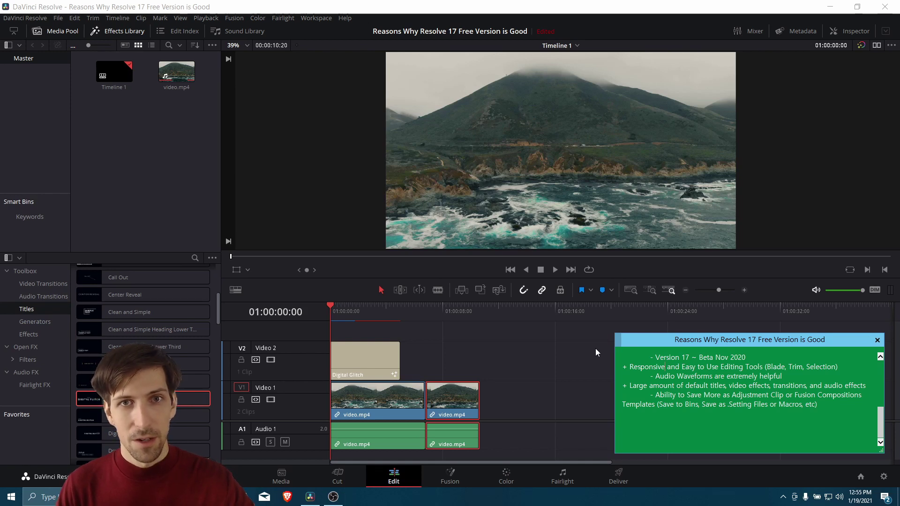
left_click(303, 426)
scroll(303, 426, "down", 1)
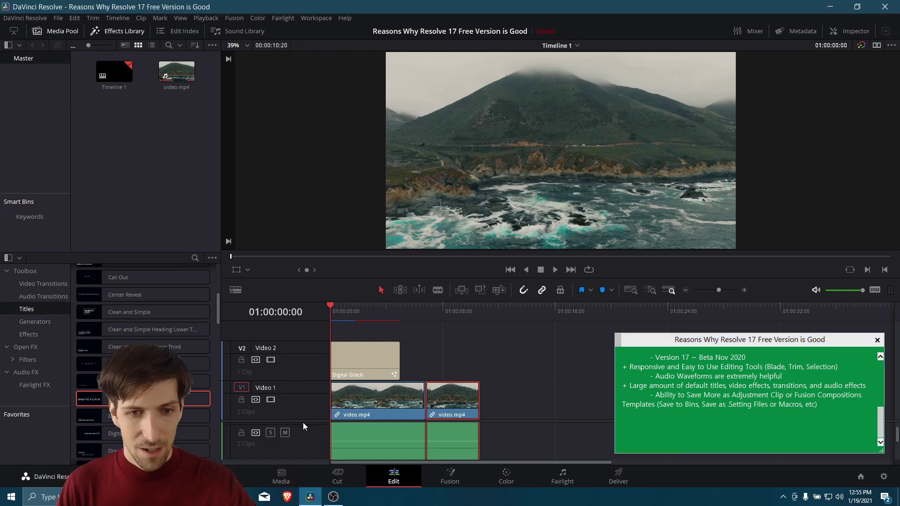
scroll(302, 420, "down", 2)
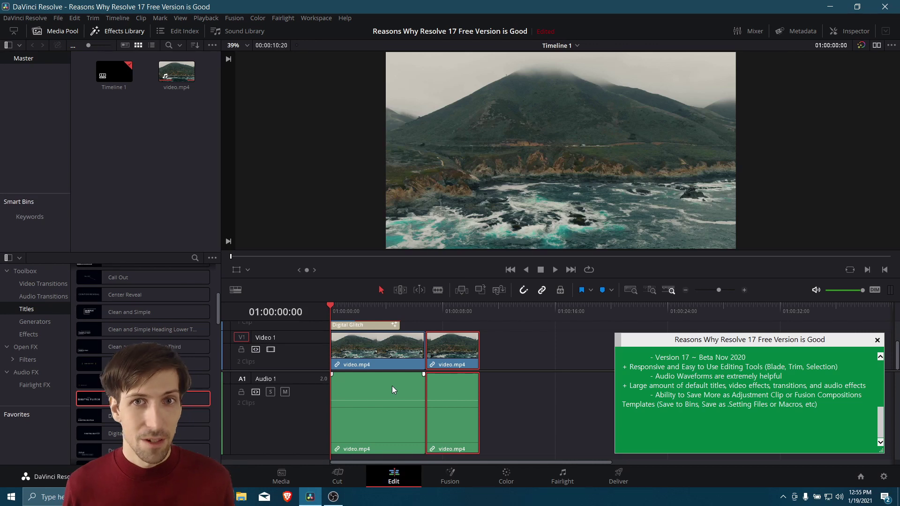
left_click(628, 388)
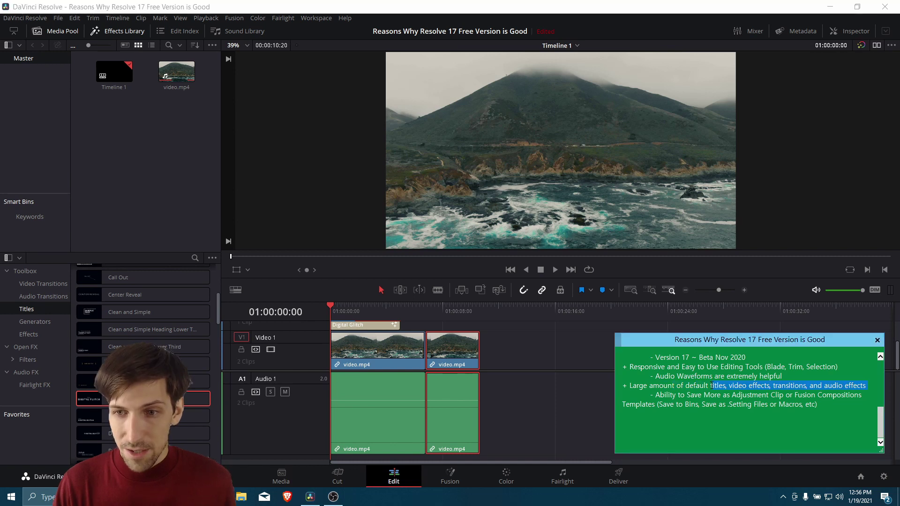
left_click_drag(629, 385, 869, 385)
left_click(837, 381)
Step: Hide the Media Pool, widen the Effects Library to two columns, and browse Titles and Effects
left_click(66, 31)
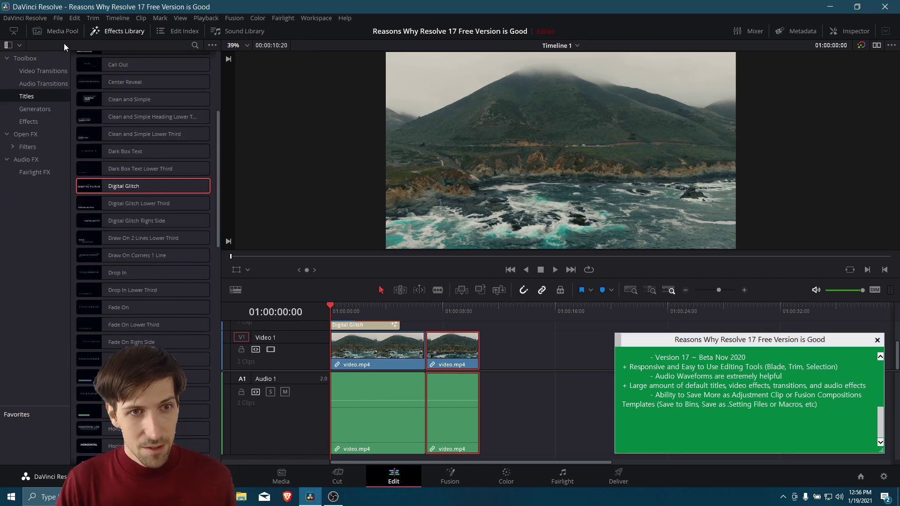
scroll(184, 148, "up", 4)
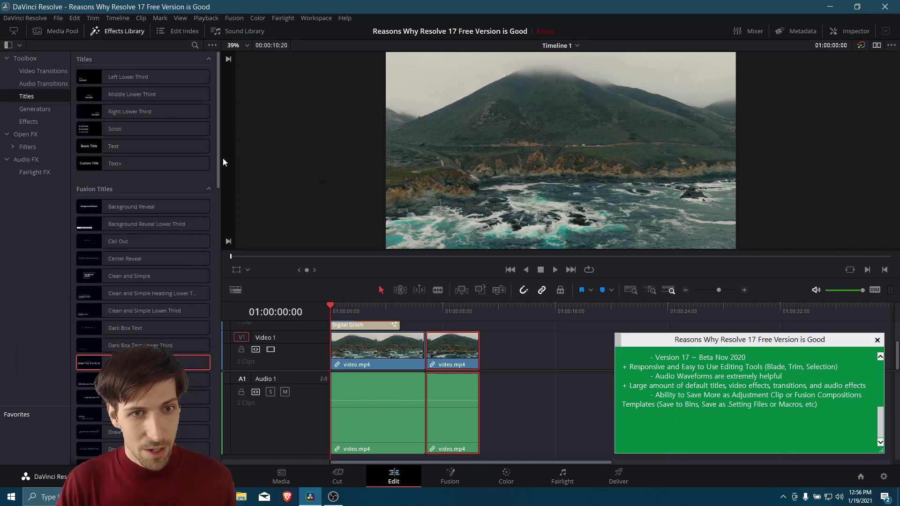
left_click_drag(250, 160, 344, 159)
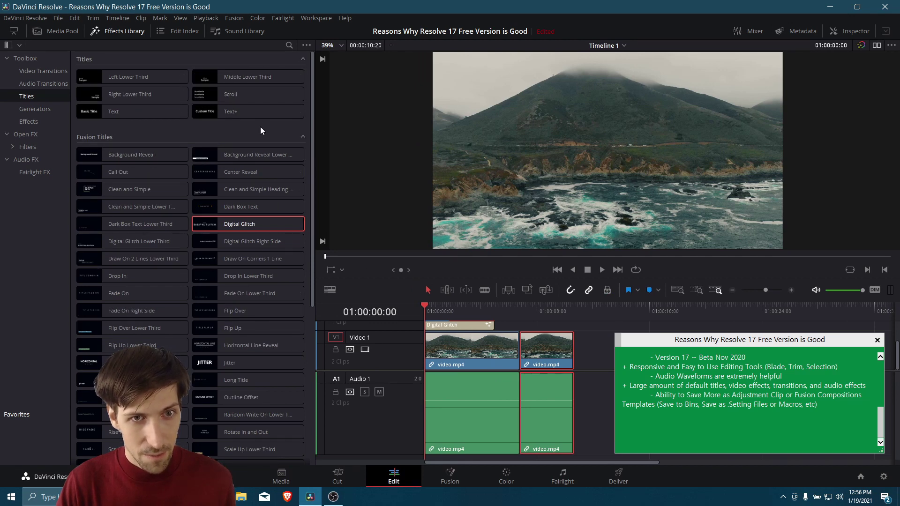
scroll(260, 127, "down", 2)
scroll(260, 126, "up", 2)
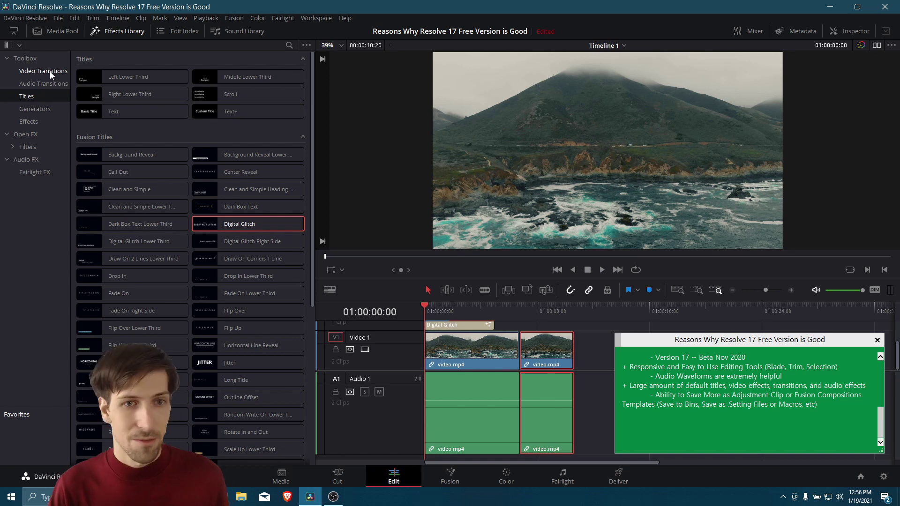
left_click(41, 121)
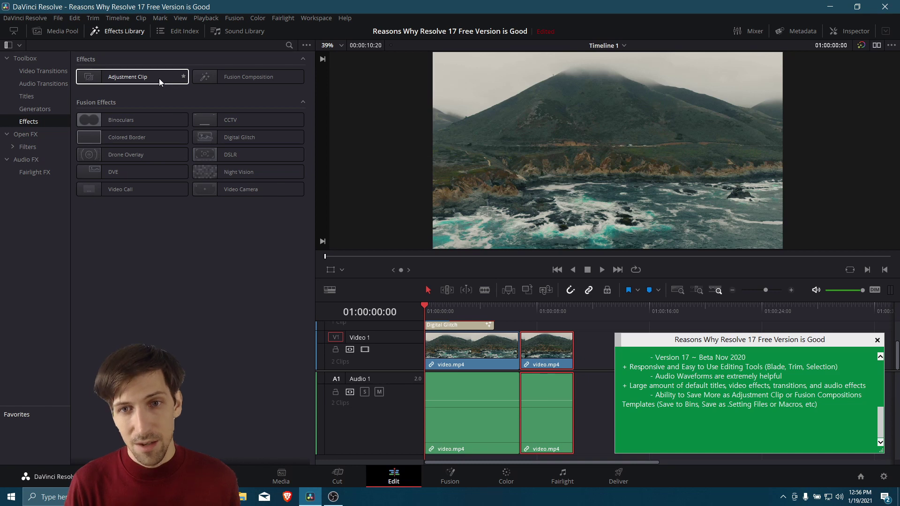
left_click(38, 67)
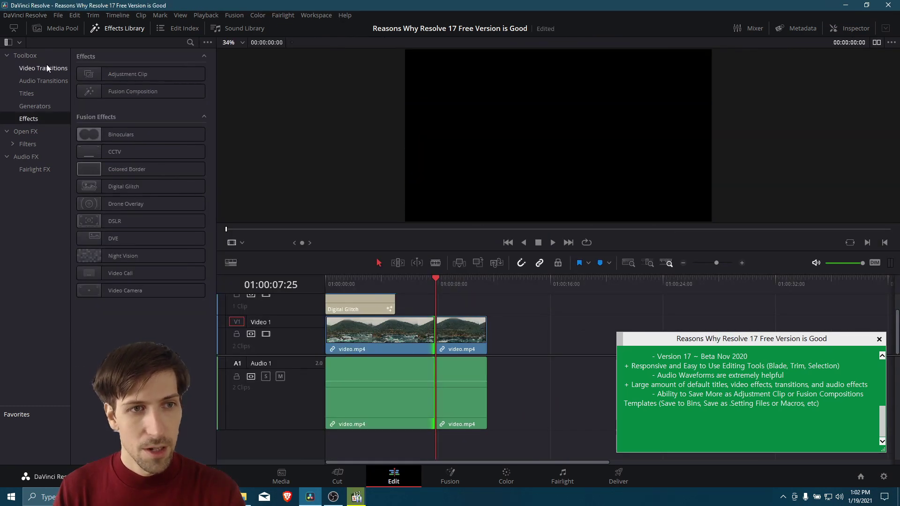
Step: Drag the second video.mp4 clip about 8 seconds right and return the playhead to 01:00:05:25
left_click(42, 69)
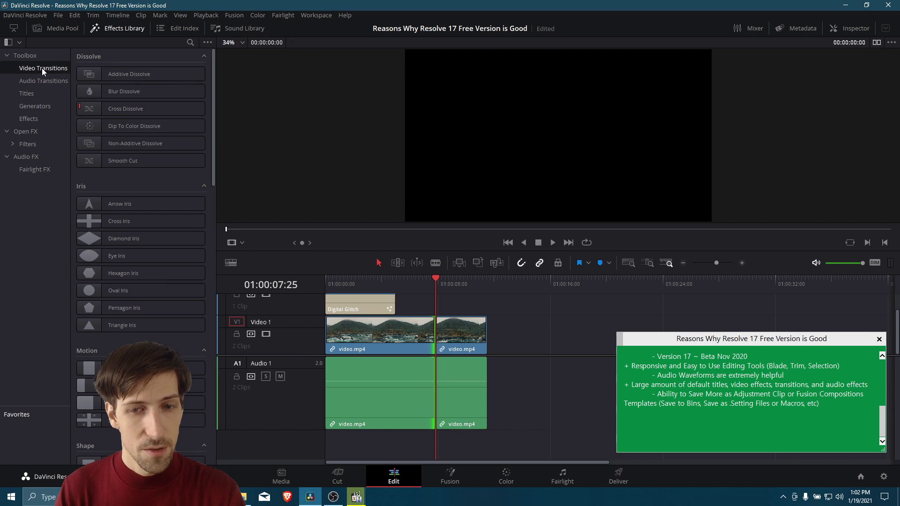
left_click(439, 285)
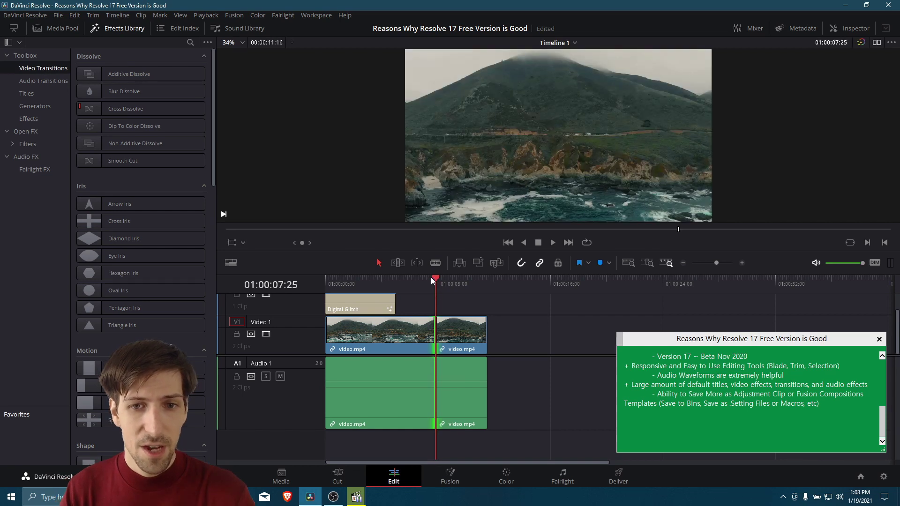
left_click(440, 337)
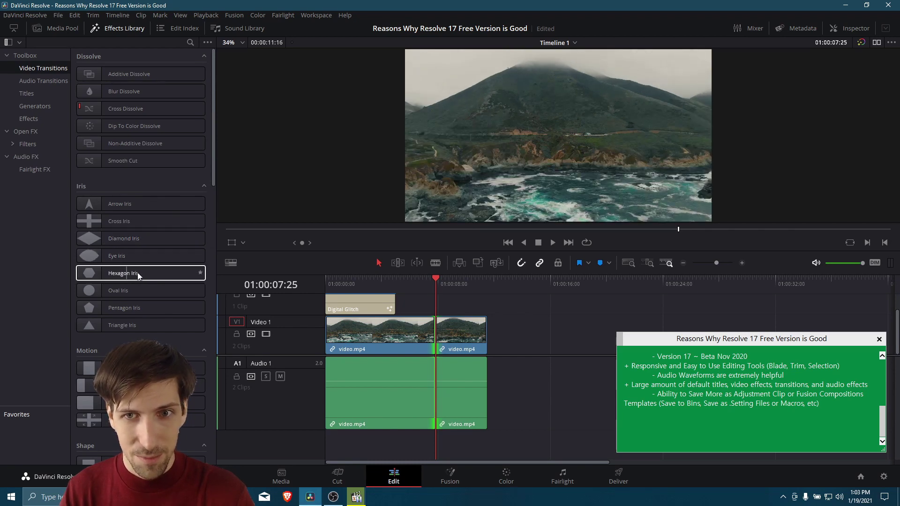
left_click_drag(443, 331, 554, 331)
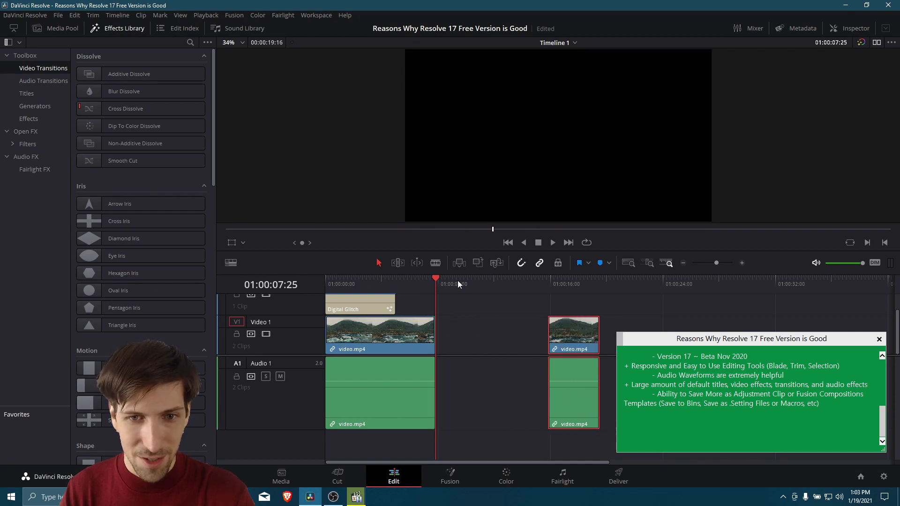
left_click(444, 328)
left_click(426, 332)
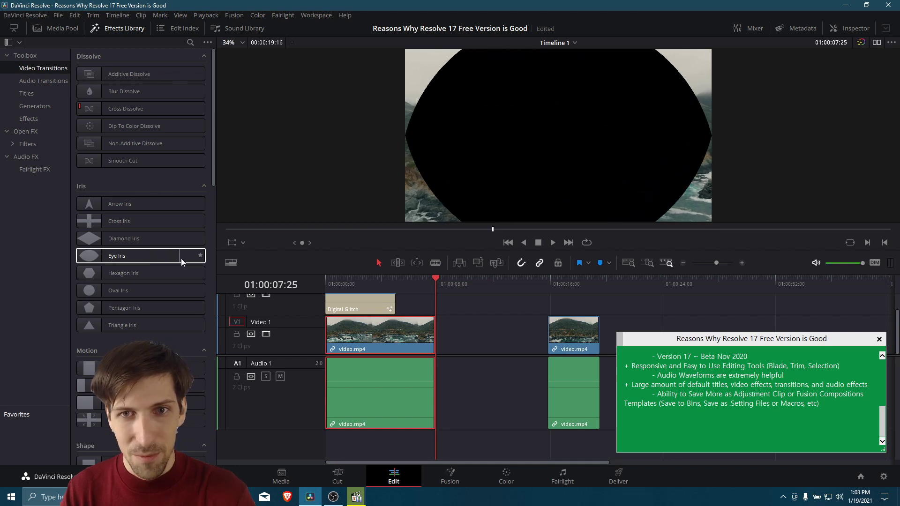
scroll(147, 305, "down", 3)
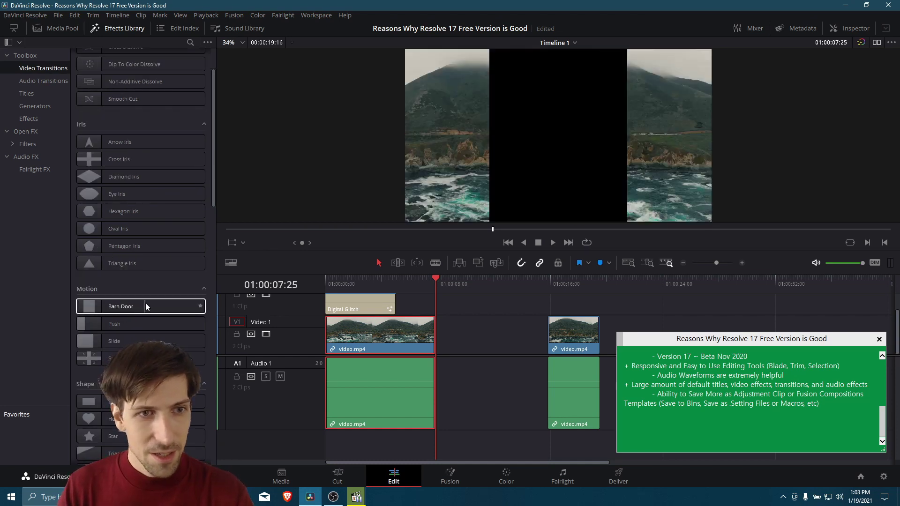
left_click(407, 281)
Step: Drag the Light Rays Open FX filter onto the first video.mp4 clip
left_click(52, 118)
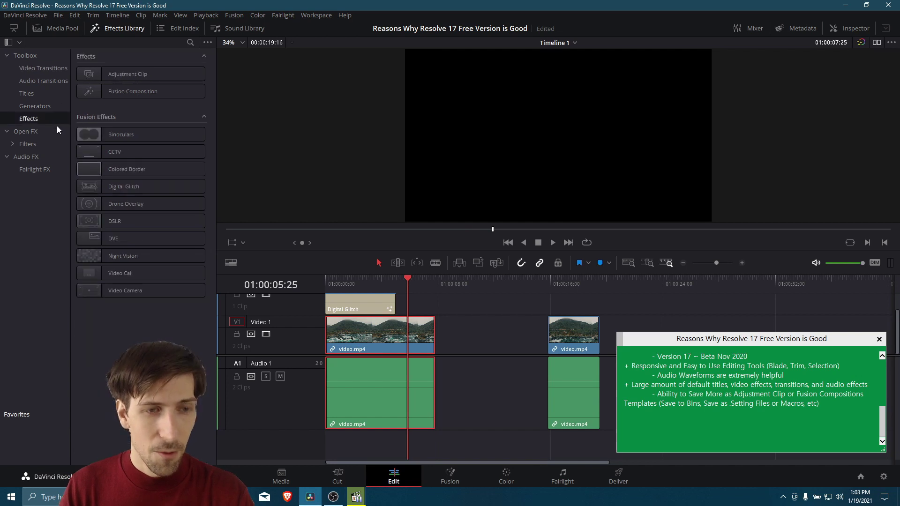
left_click(46, 131)
scroll(141, 277, "down", 10)
scroll(140, 277, "down", 6)
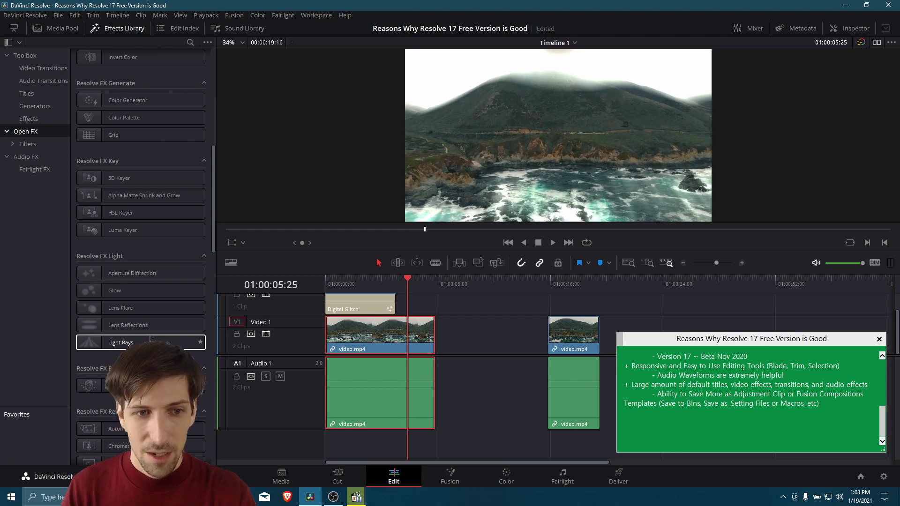
left_click_drag(171, 346, 381, 325)
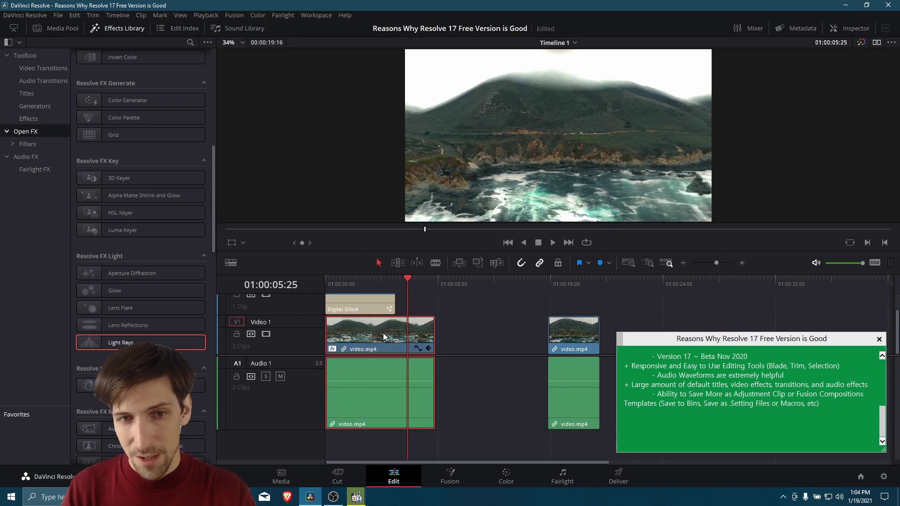
Step: In the Inspector's Effects settings, lower the Light Rays Source Threshold to 0.170
left_click(842, 28)
left_click(783, 65)
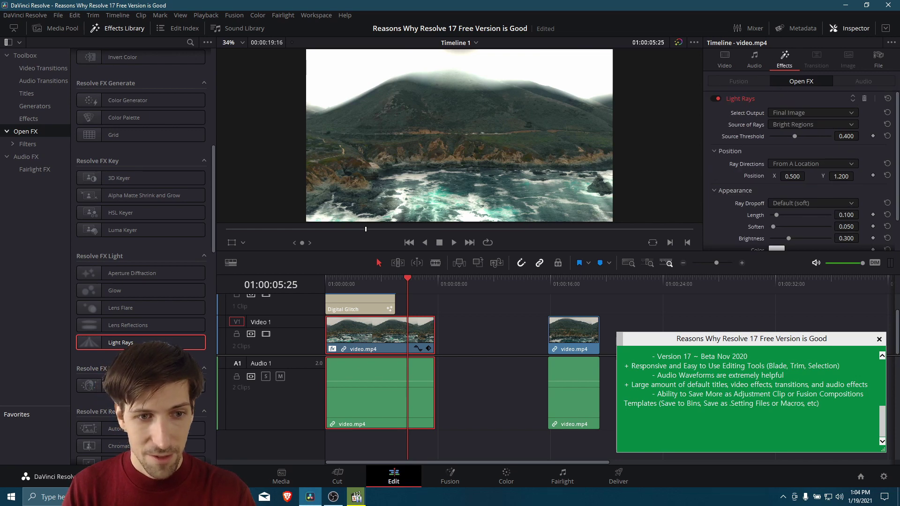
mouse_move(140, 342)
left_mouse_down()
mouse_move(375, 328)
mouse_move(126, 344)
left_mouse_up()
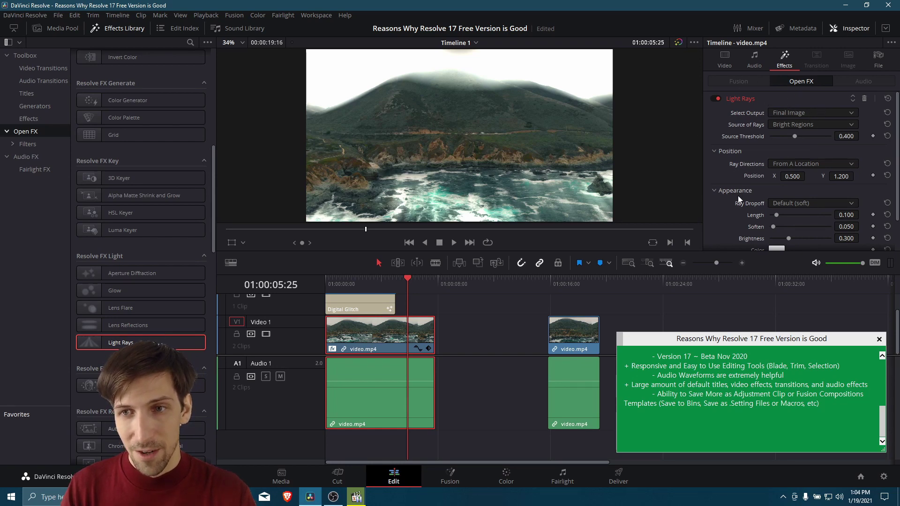
mouse_move(792, 134)
left_mouse_down()
mouse_move(775, 139)
mouse_move(805, 139)
mouse_move(780, 142)
left_mouse_up()
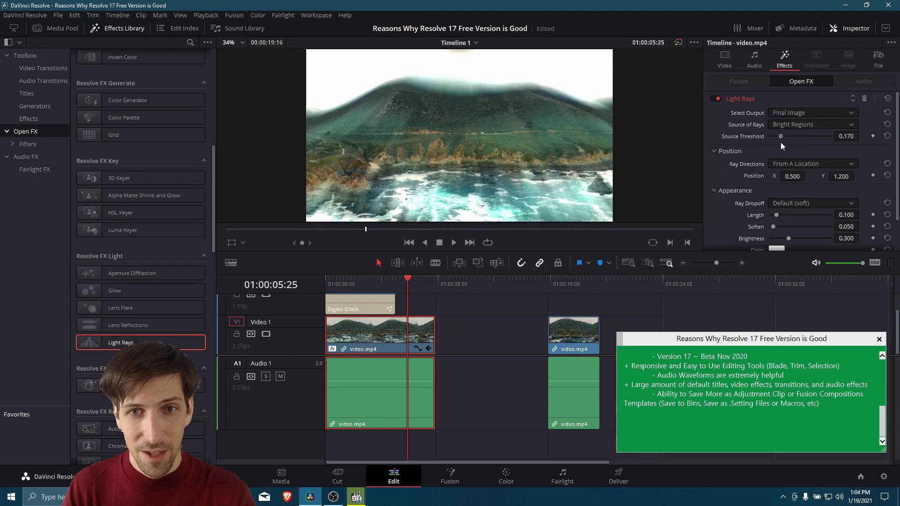
left_click(25, 157)
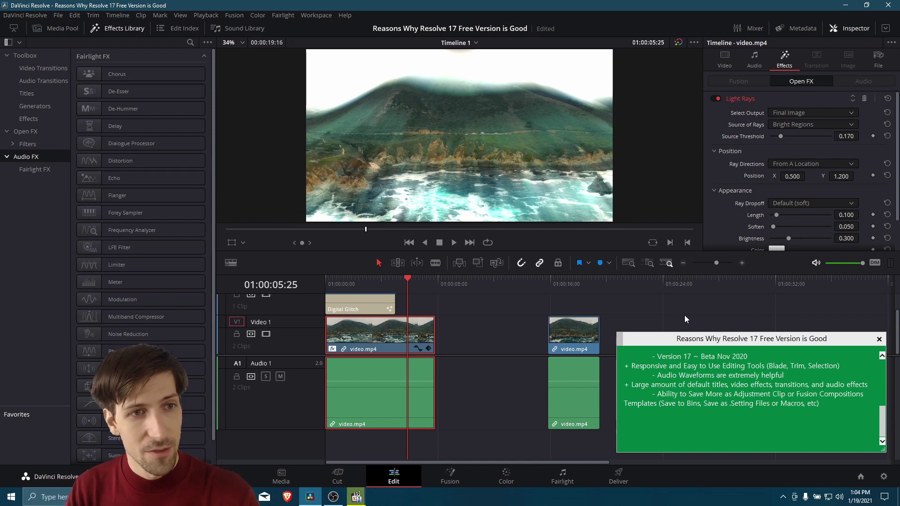
left_click(33, 118)
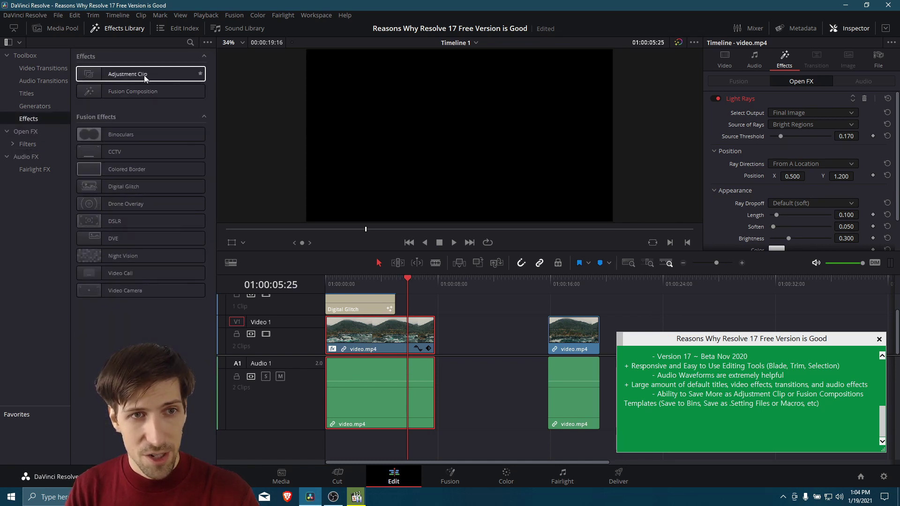
Step: Place an Adjustment Clip on a new Video 2 track and select it
left_click_drag(138, 81, 424, 309)
left_click(421, 283)
left_click(445, 307)
Step: Show Power Bins in the Media Pool and drag the adjustment clip into the Master power bin
left_click(56, 28)
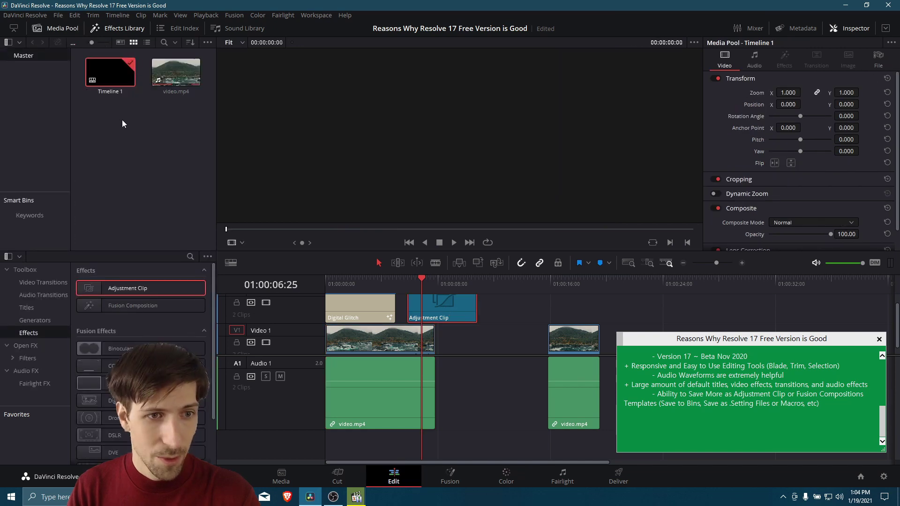
left_click(180, 15)
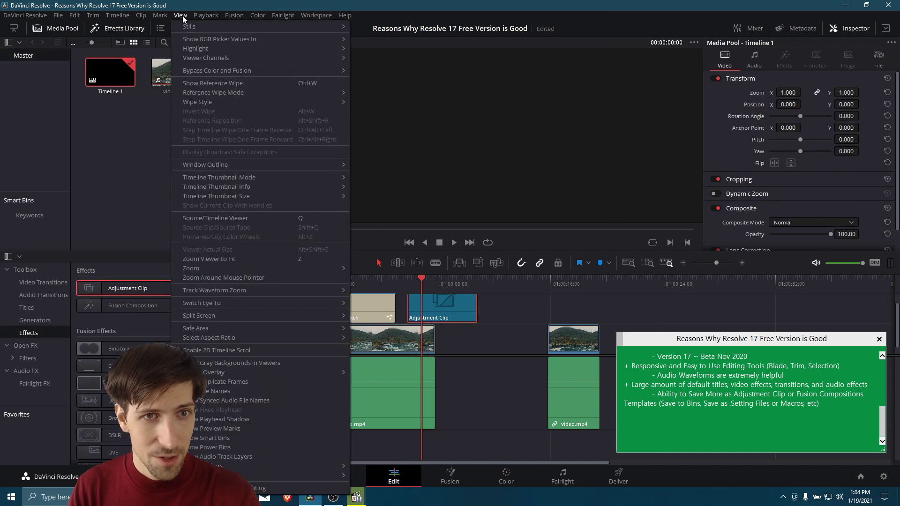
left_click(245, 447)
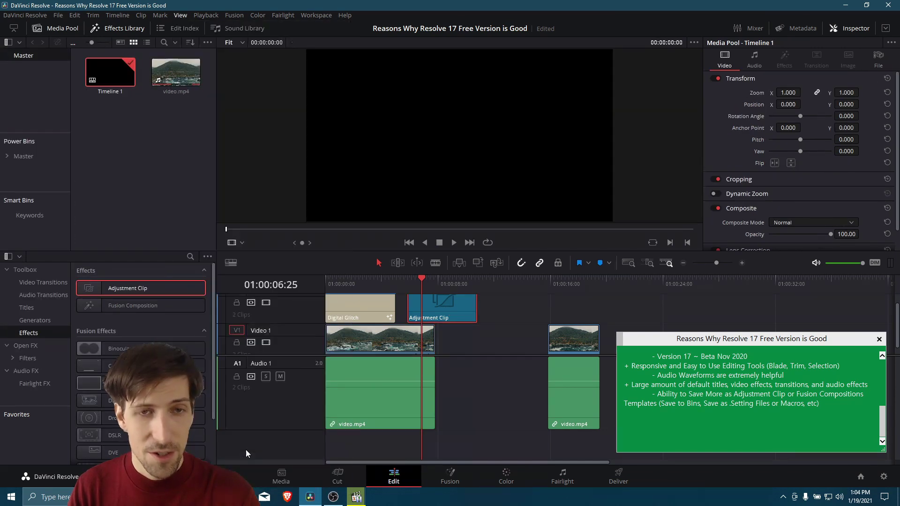
left_click(19, 157)
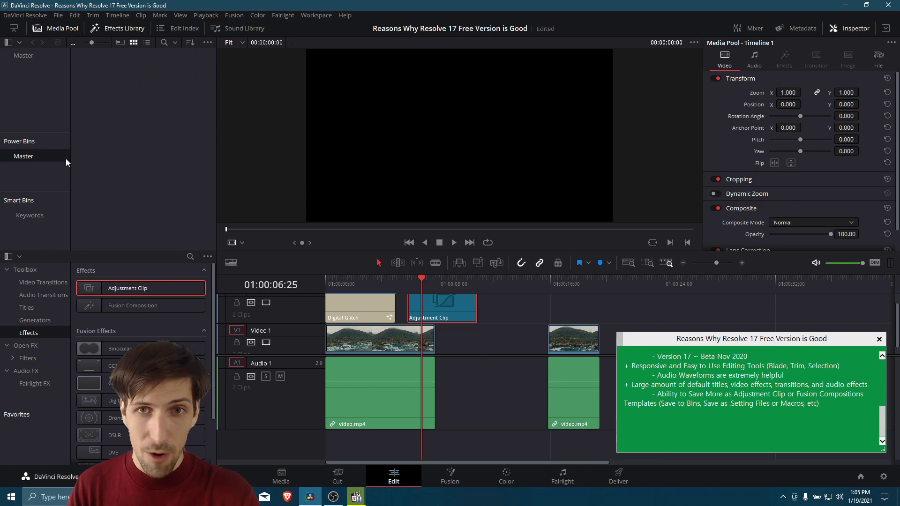
left_click_drag(442, 306, 133, 107)
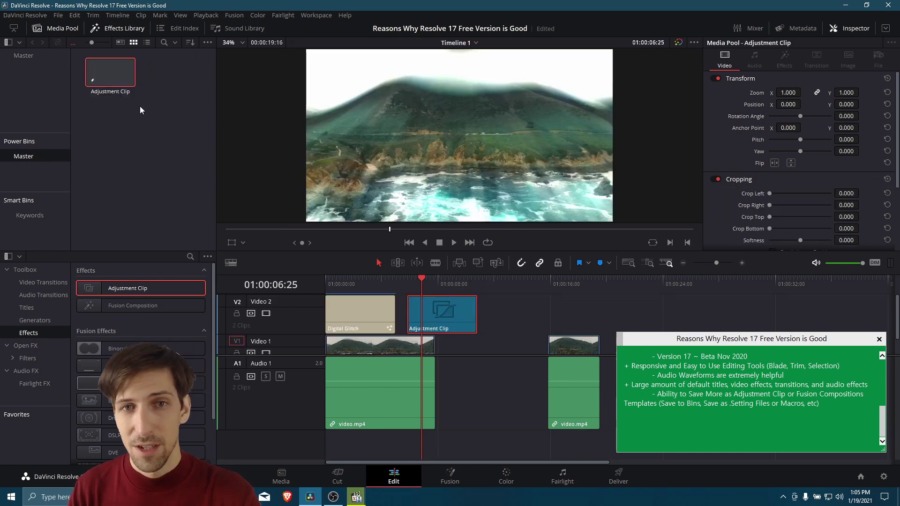
left_click(140, 111)
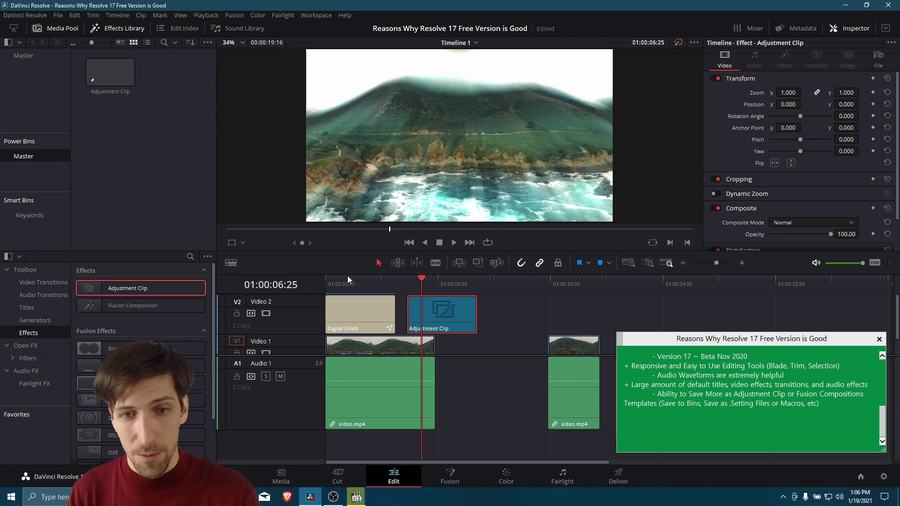
left_click_drag(704, 403, 774, 404)
left_click(823, 405)
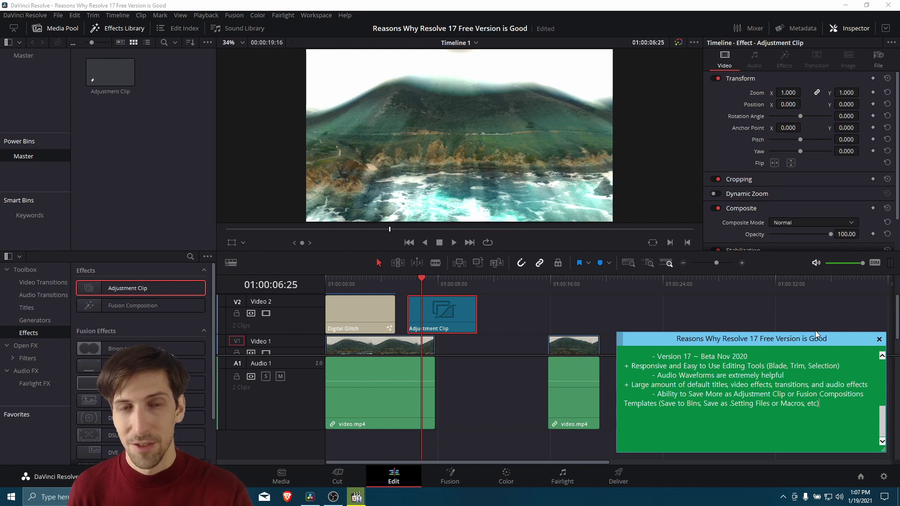
left_click(541, 305)
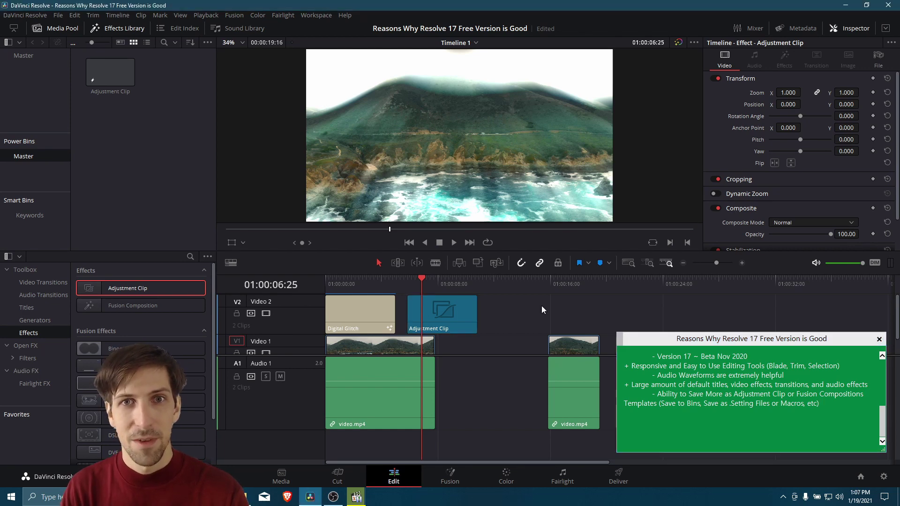